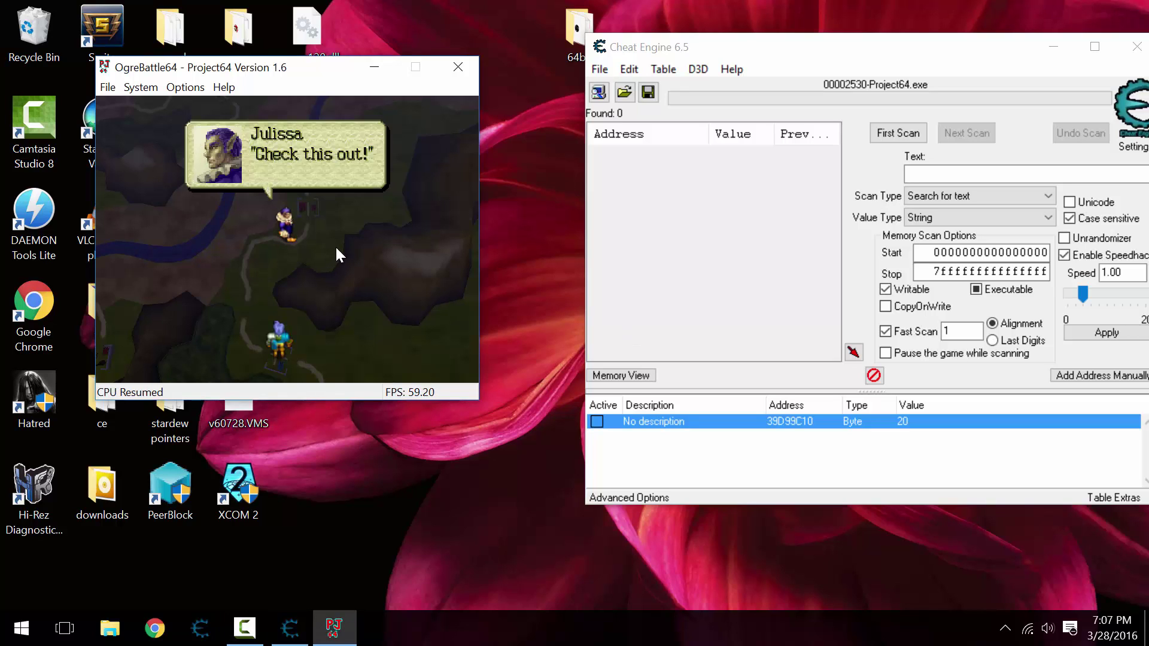
Dismiss the found-item messages and review the status cards of the members in unit 04
{"action": "key", "text": "x"}
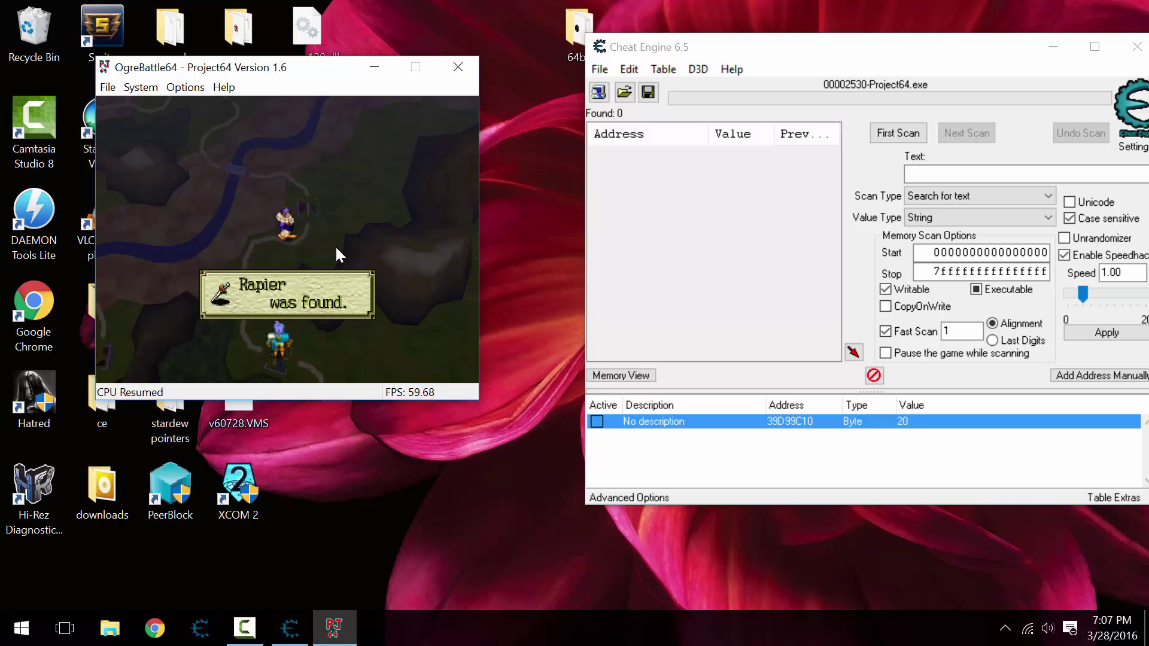
{"action": "key", "text": "x"}
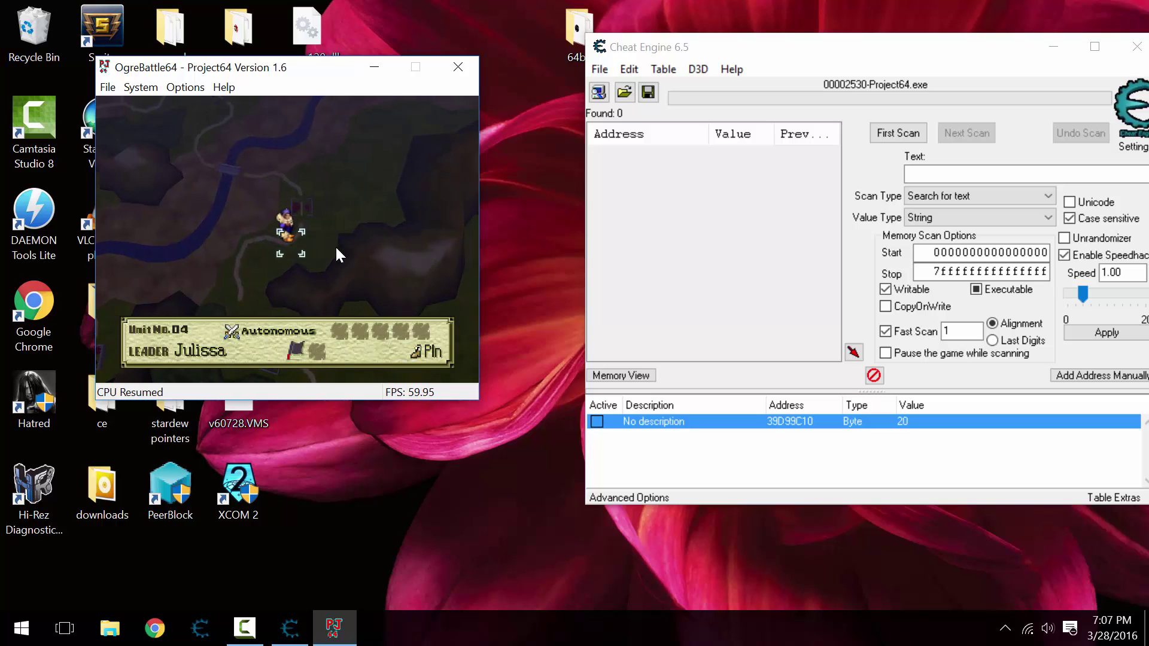
{"action": "key", "text": "x"}
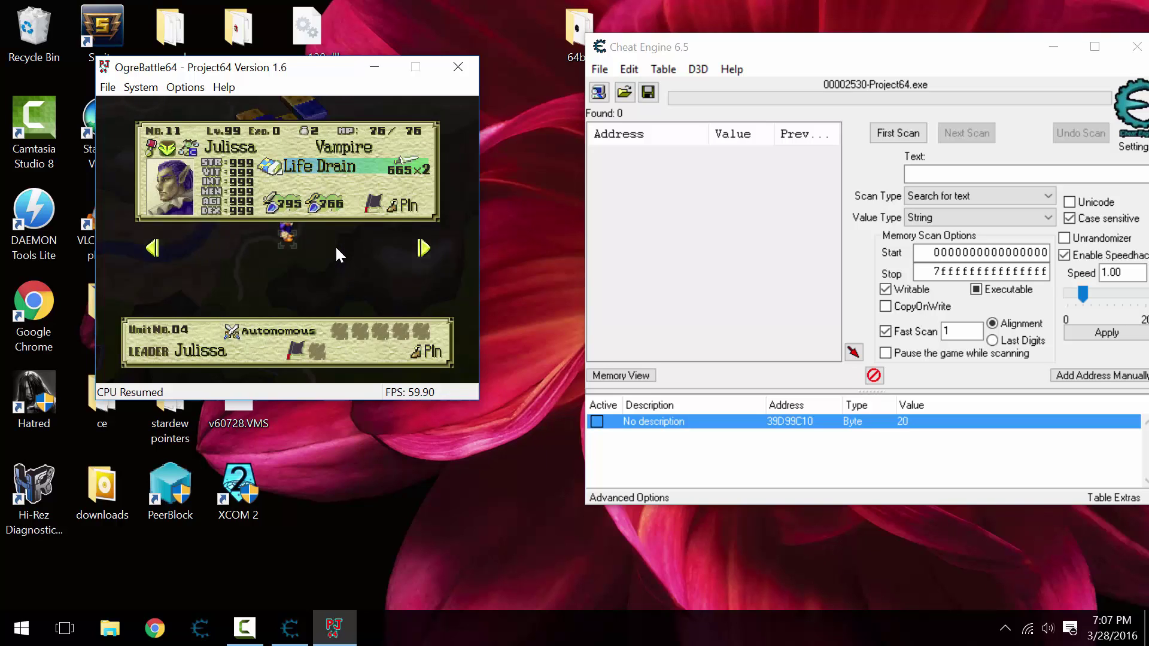
{"action": "key", "text": "Left"}
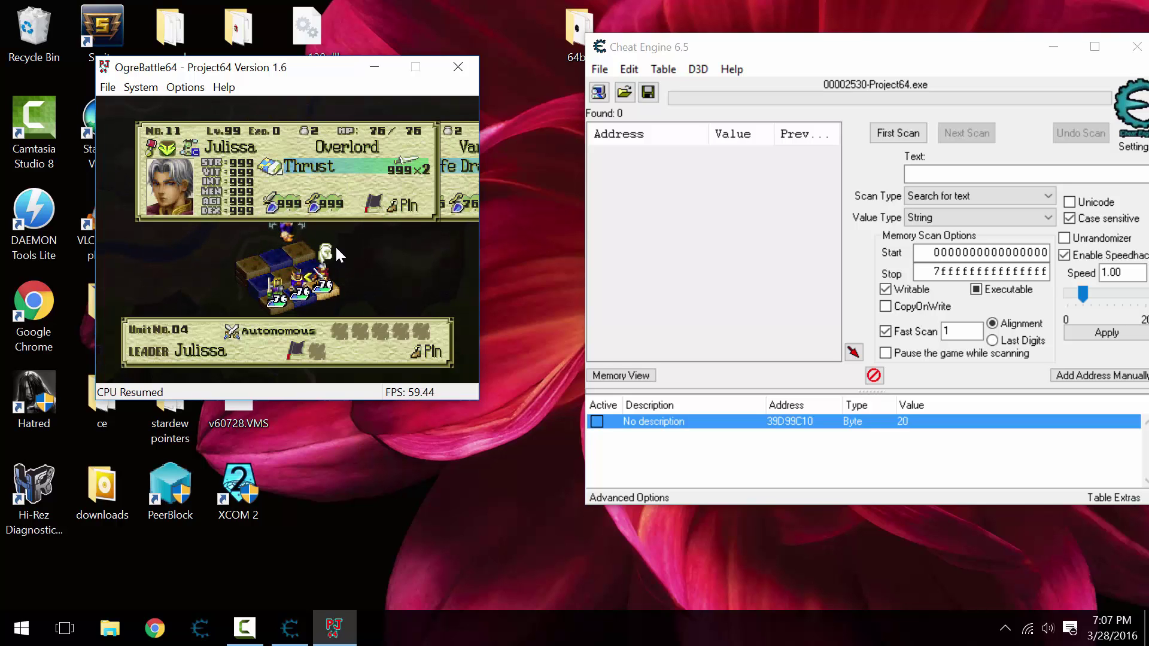
{"action": "key", "text": "Right"}
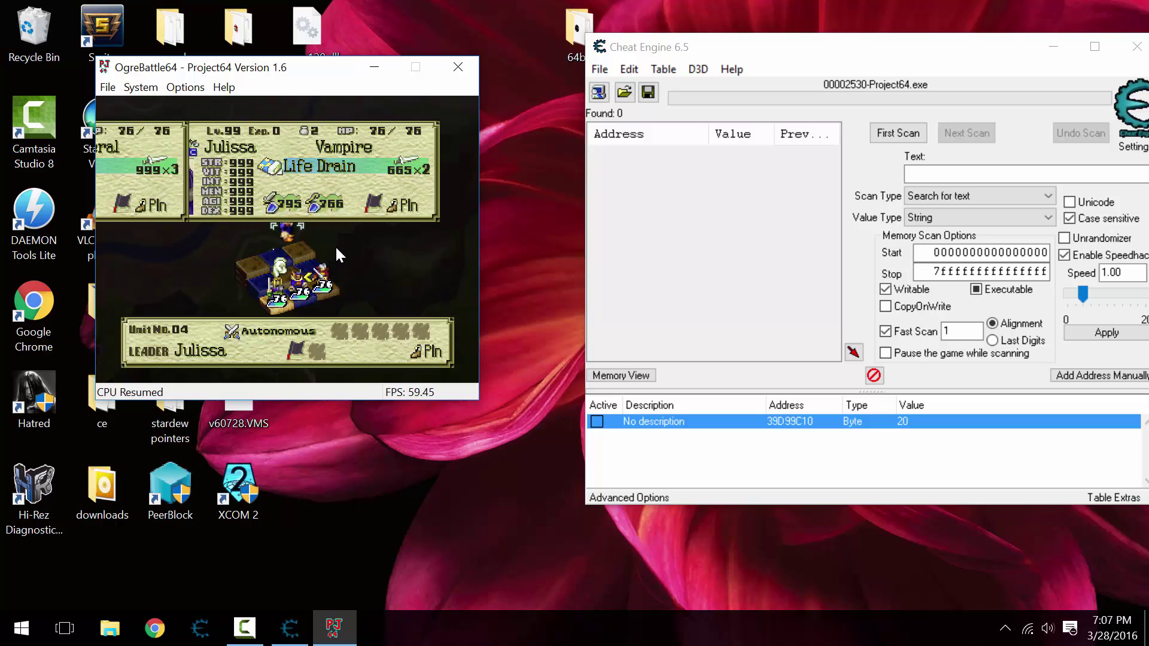
{"action": "key", "text": "Right"}
{"action": "key", "text": "Left"}
{"action": "key", "text": "Left"}
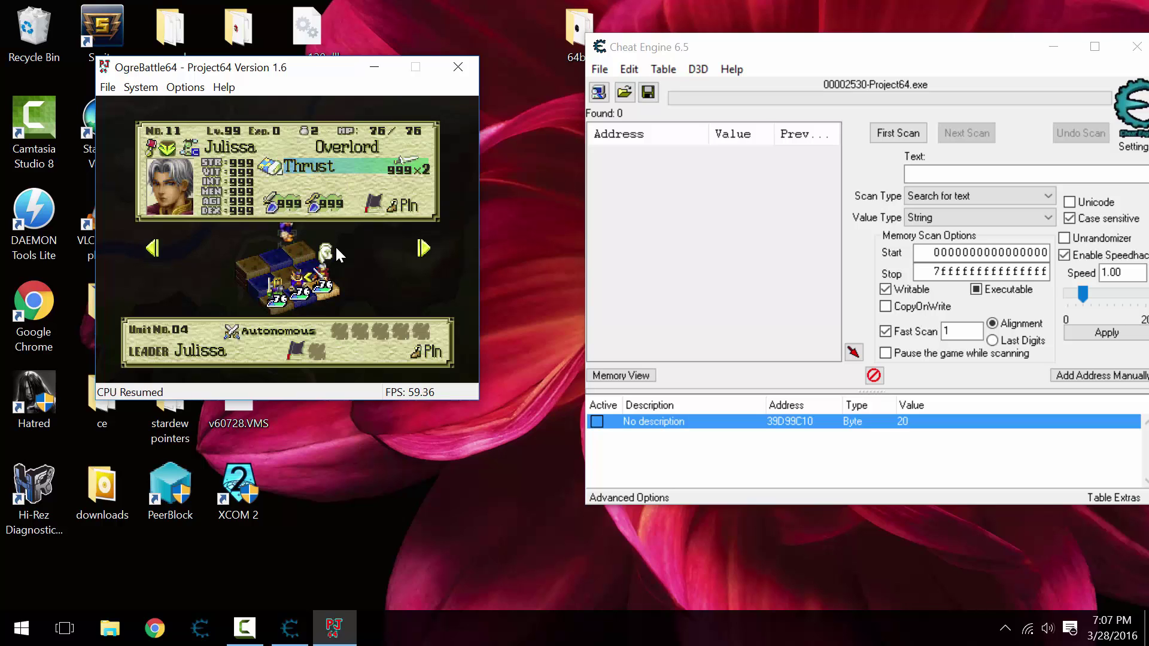
{"action": "key", "text": "Right"}
{"action": "key", "text": "Right"}
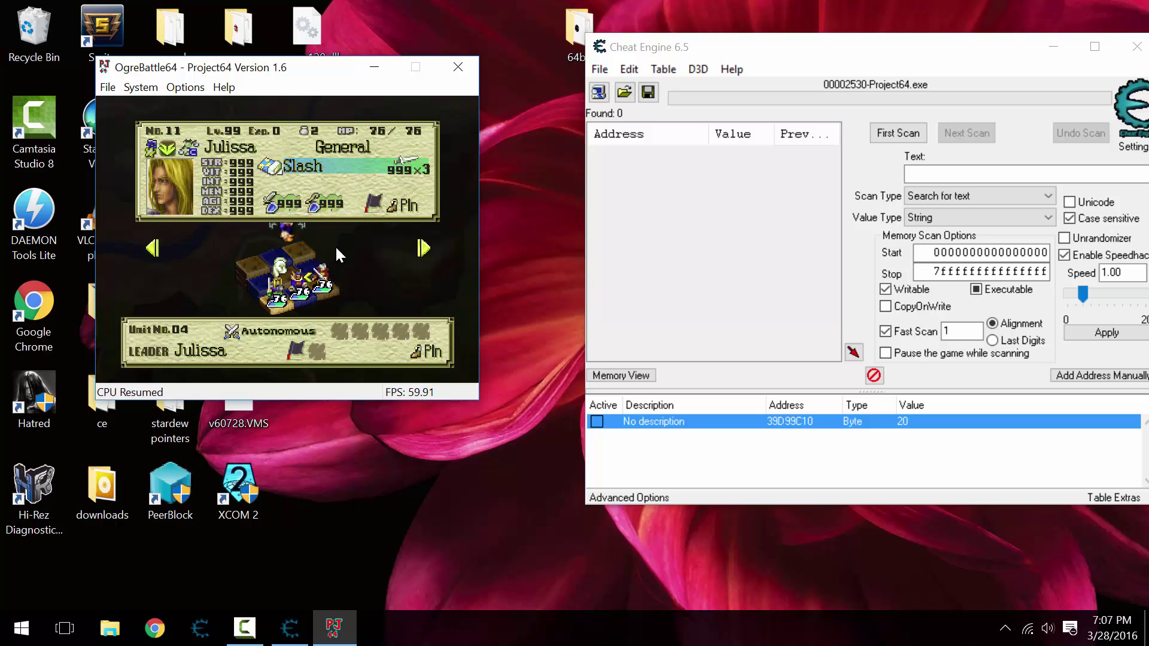
{"action": "key", "text": "c"}
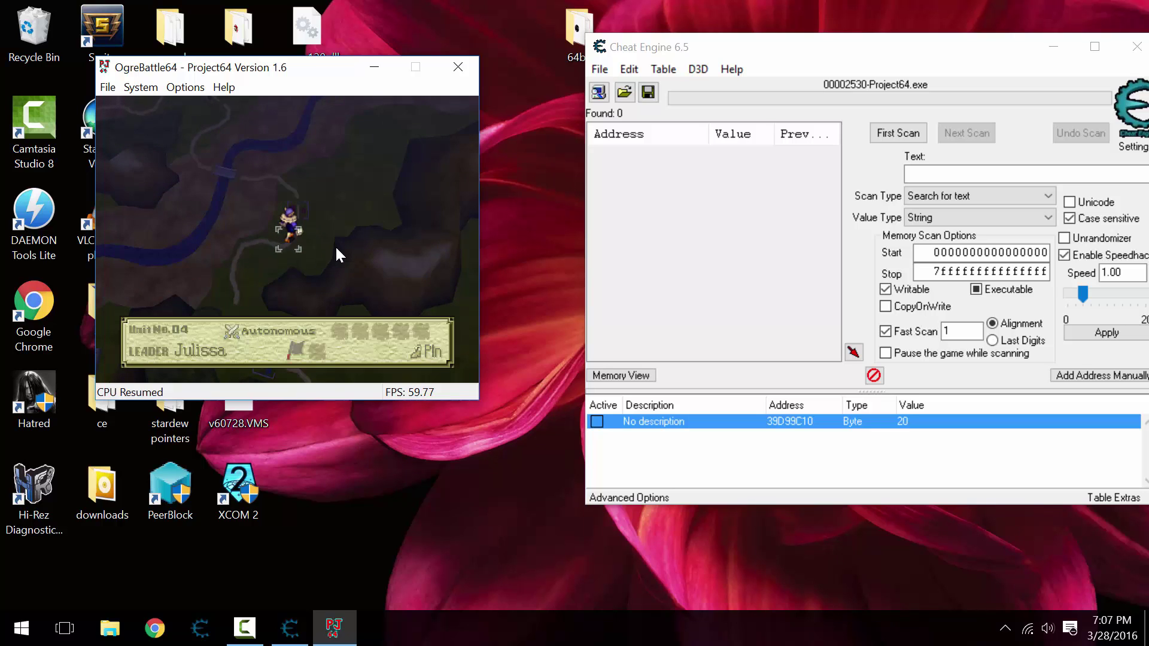
Raise the game speed to 20.00 and order unit 04 to move to the Fort Tuatha stronghold
{"action": "key", "text": "F2"}
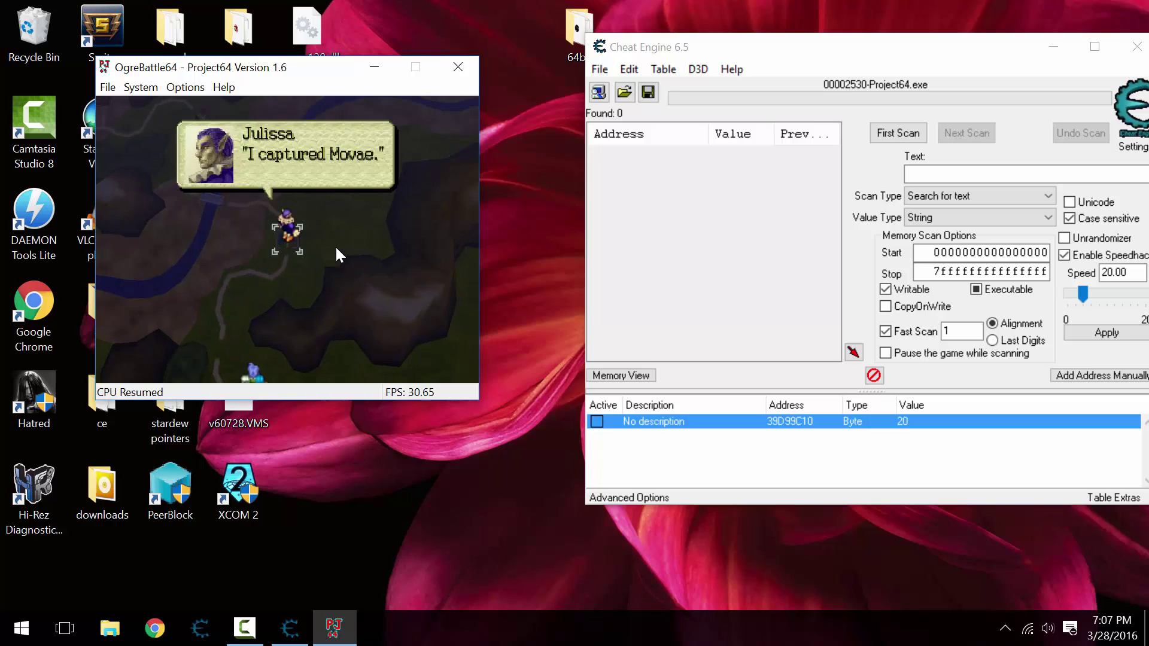
{"action": "key", "text": "x"}
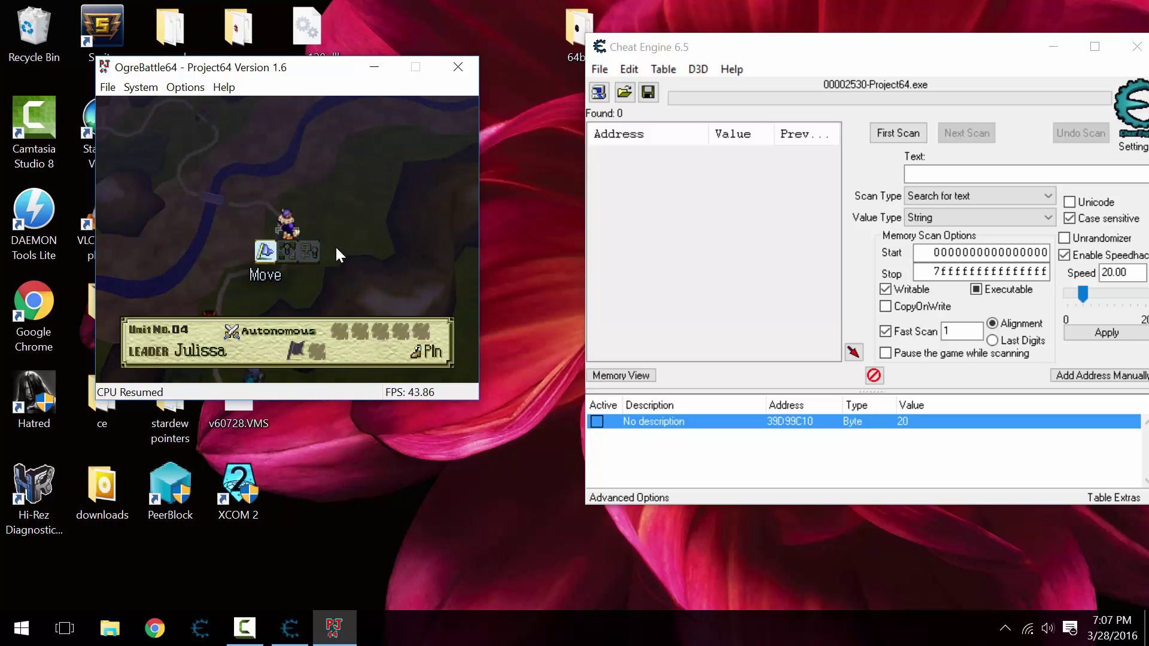
{"action": "key", "text": "x"}
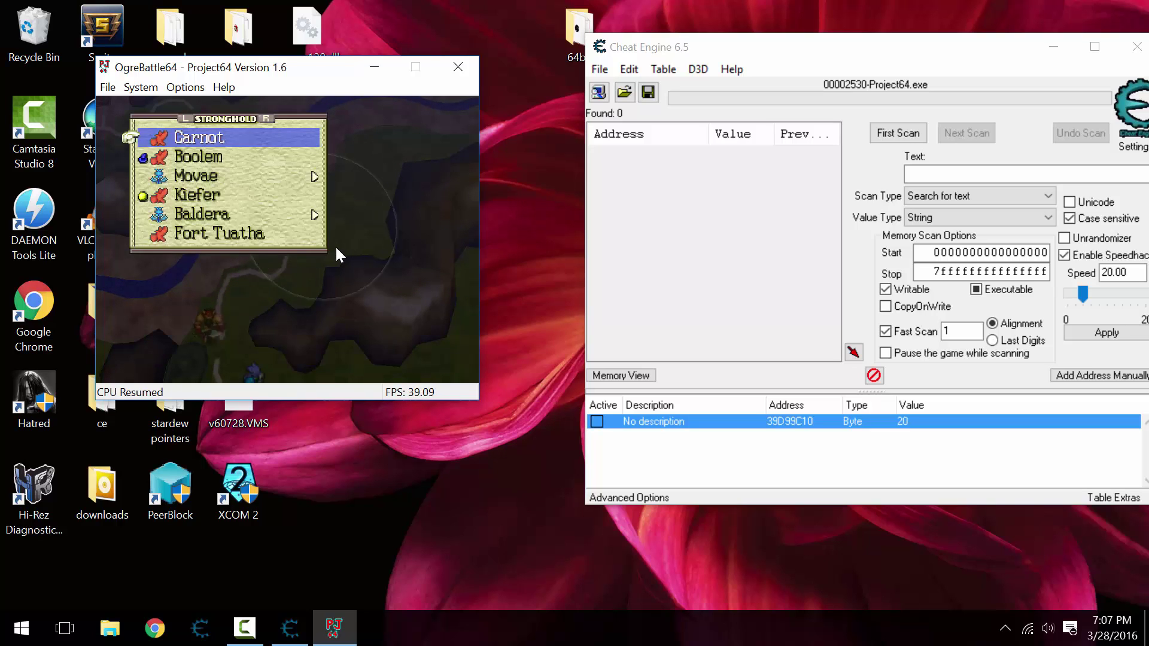
{"action": "key", "text": "Up"}
{"action": "key", "text": "x"}
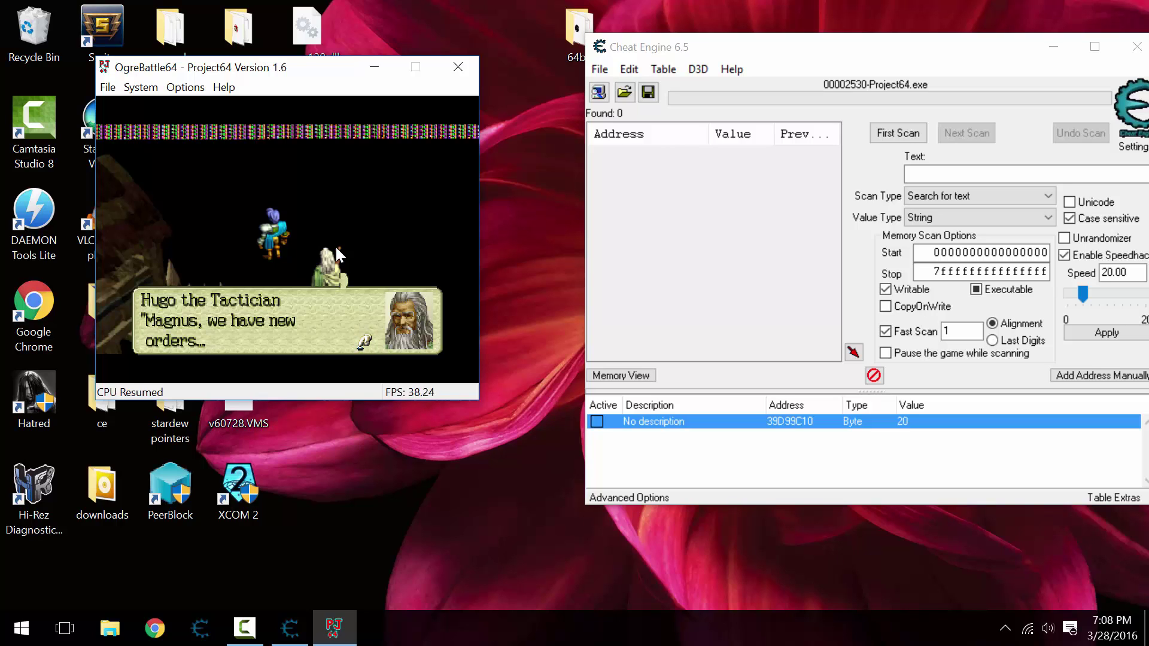
Advance through the tactician's dialogue about the new orders until the world map returns
{"action": "key", "text": "x"}
{"action": "key", "text": "x"}
{"action": "key", "text": "x"}
{"action": "key", "text": "x"}
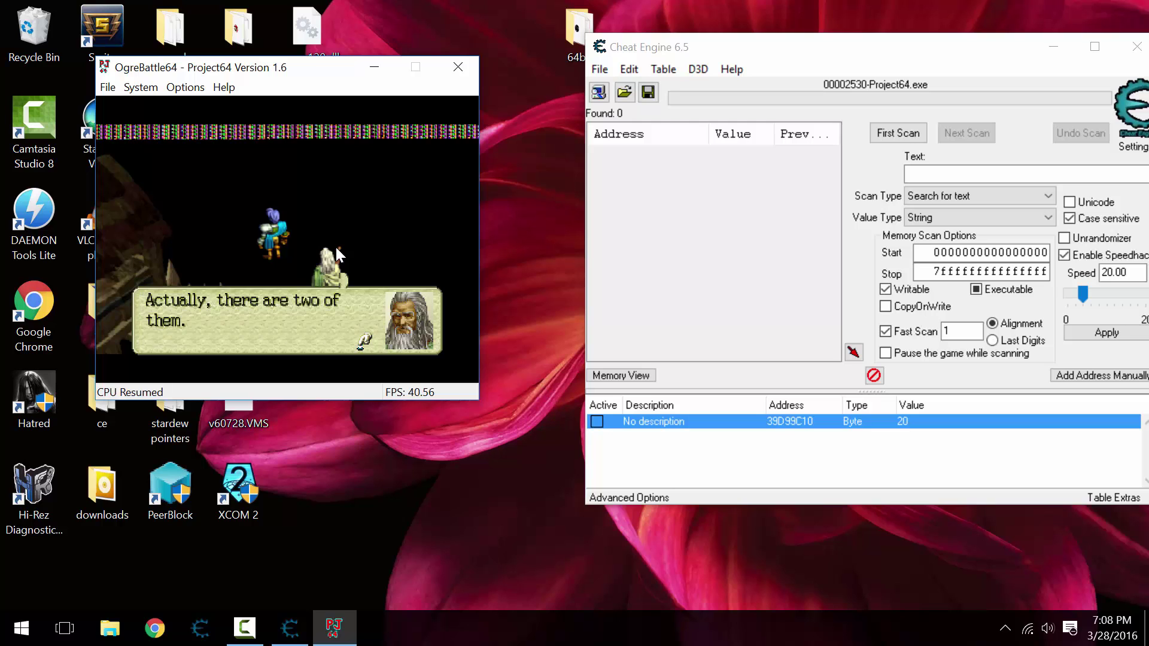
{"action": "key", "text": "x"}
{"action": "key", "text": "x"}
{"action": "key", "text": "x"}
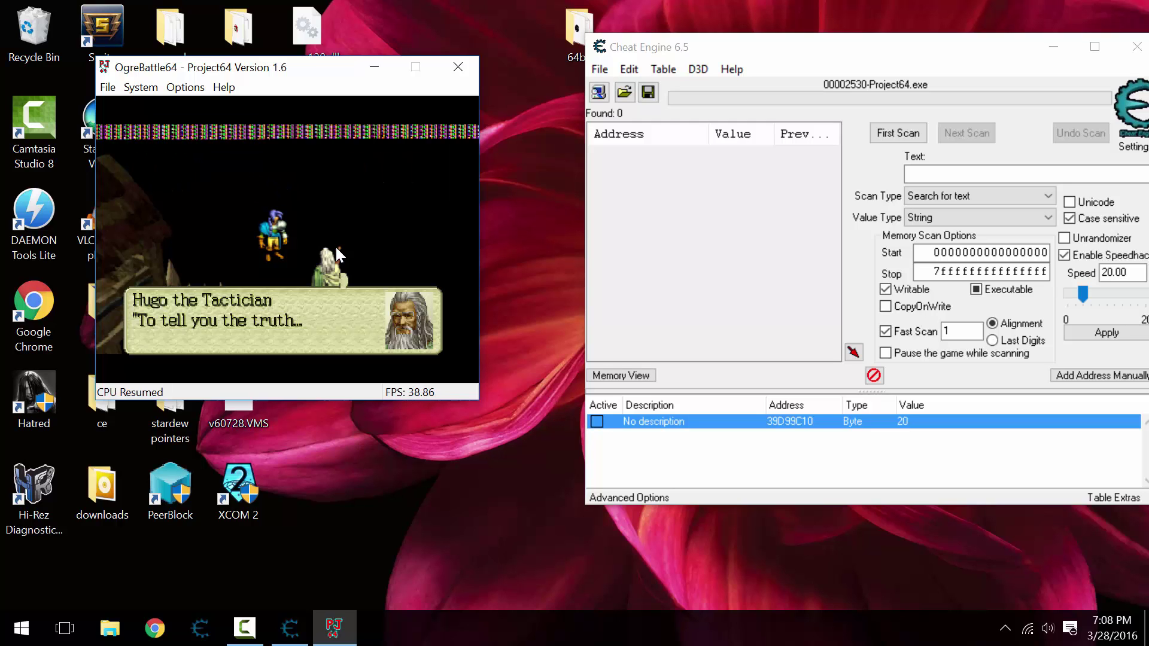
{"action": "key", "text": "x"}
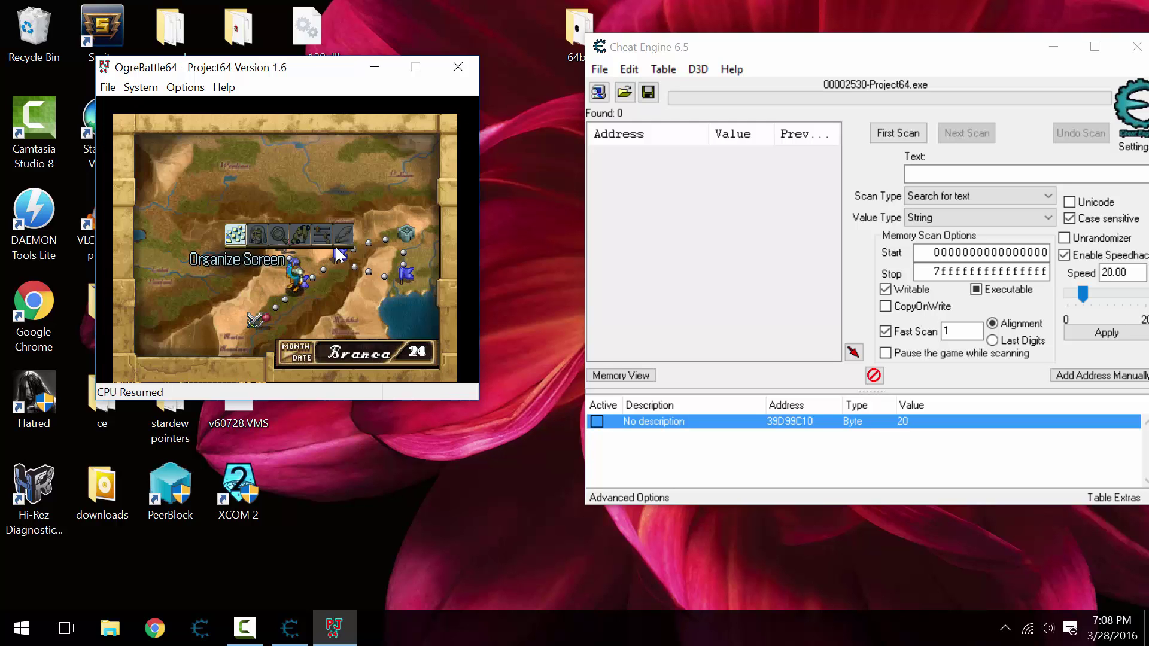
Open the Organize Screen at speed 1.00 and examine the Overlord, Vampire and General character sheets in unit 04
{"action": "key", "text": "Down"}
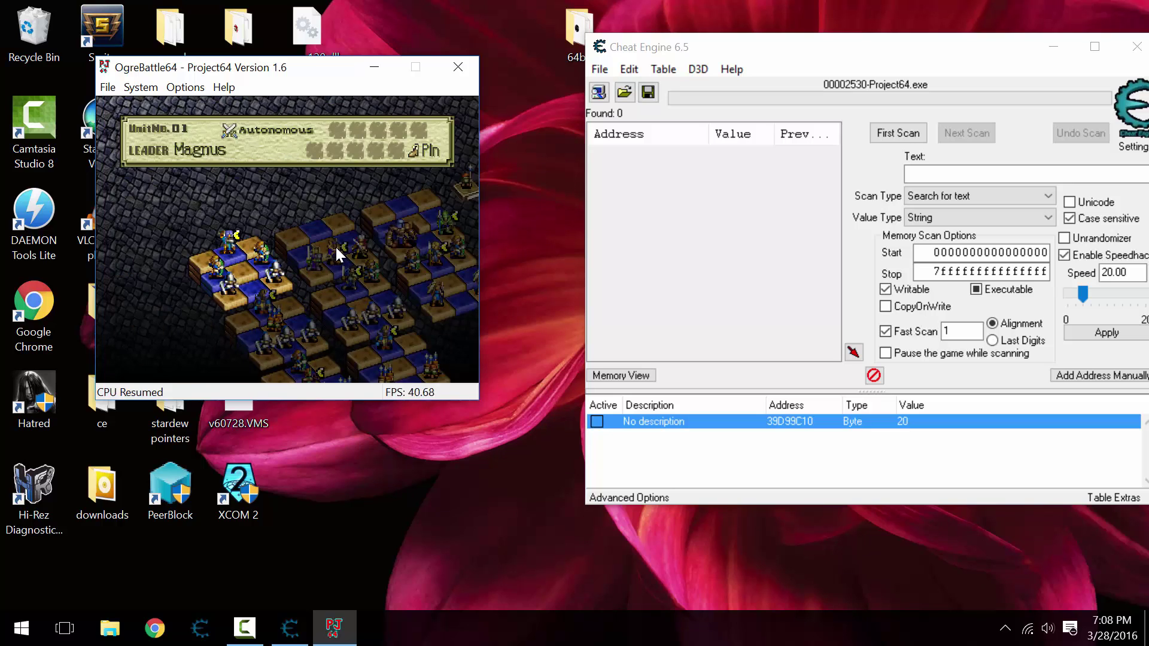
{"action": "key", "text": "Down"}
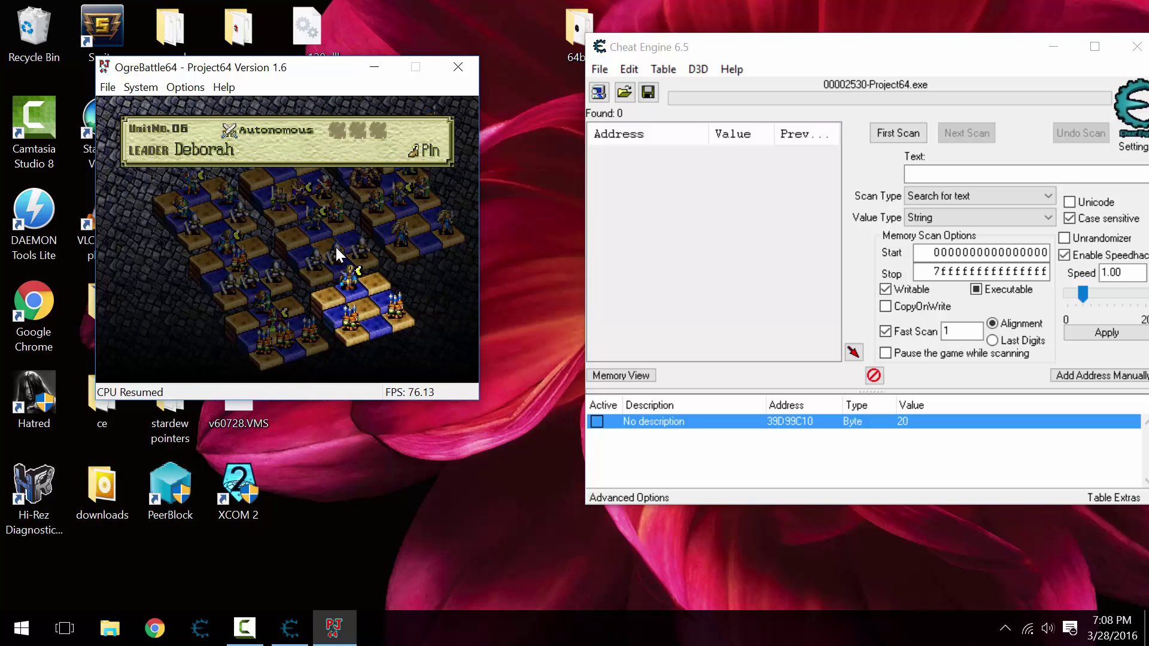
{"action": "key", "text": "x"}
{"action": "key", "text": "Down"}
{"action": "key", "text": "Down"}
{"action": "key", "text": "Down"}
{"action": "key", "text": "Down"}
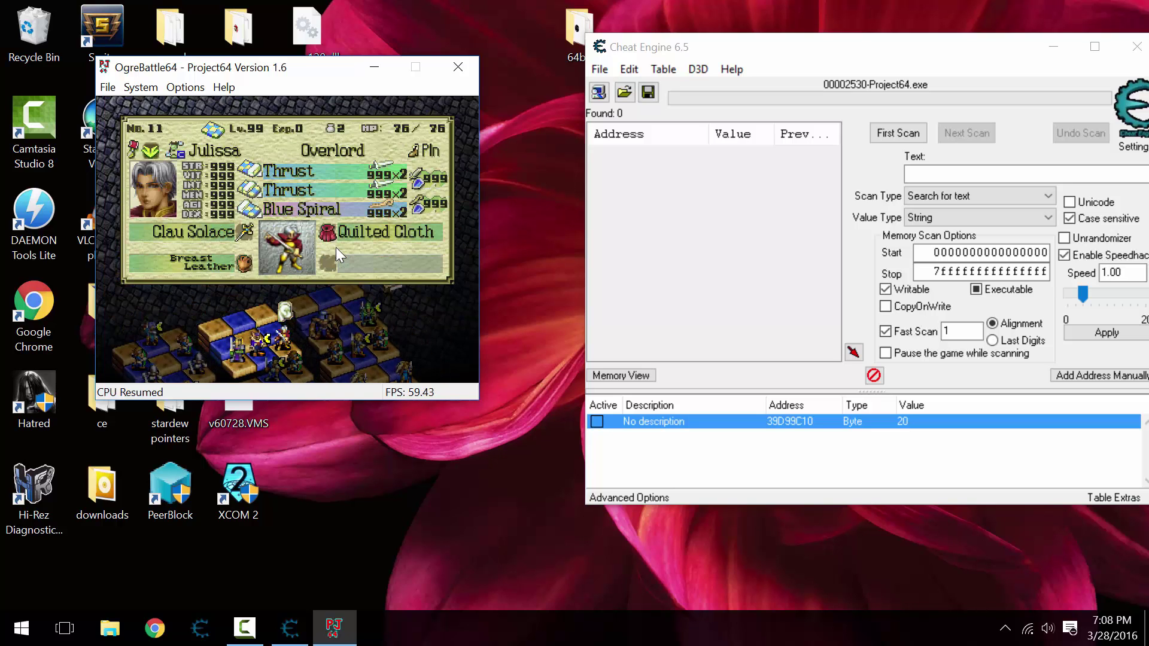
{"action": "key", "text": "Down"}
{"action": "key", "text": "Down"}
{"action": "key", "text": "Down"}
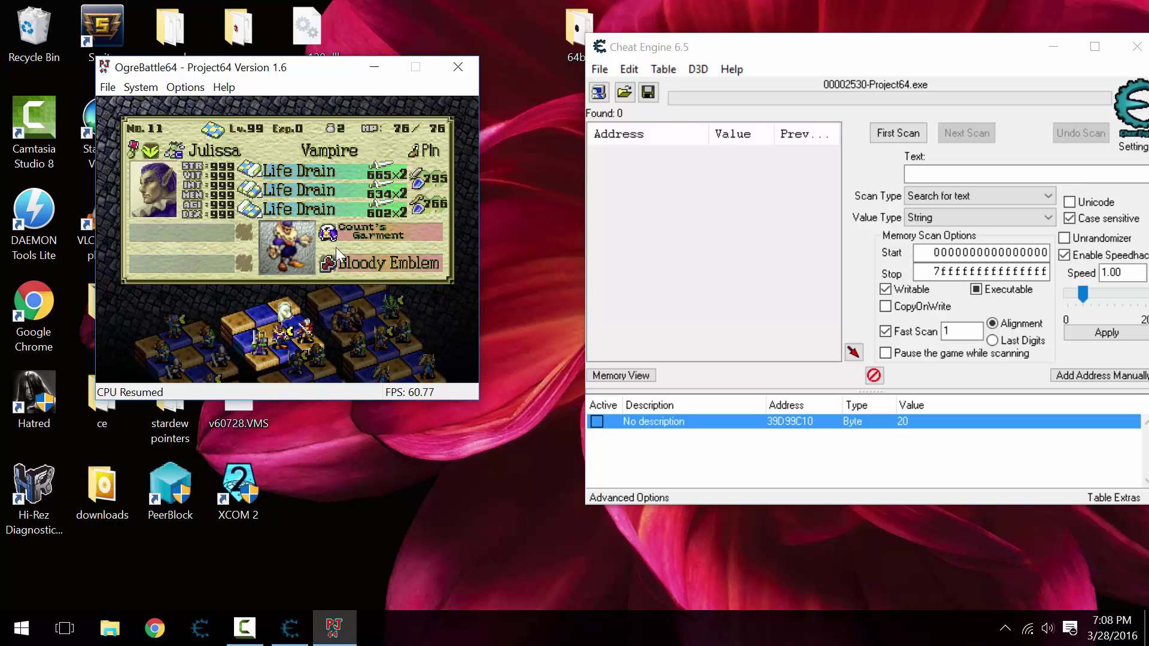
{"action": "key", "text": "Up"}
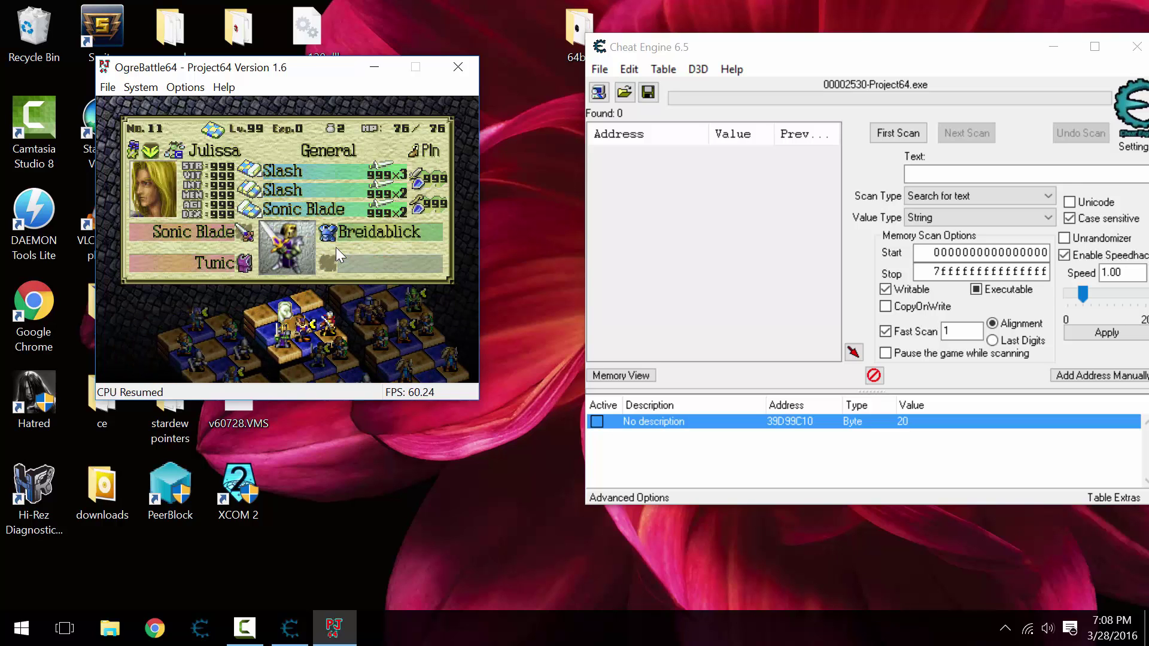
Move on to an empty slot in another unit's formation
{"action": "key", "text": "Down"}
{"action": "key", "text": "Down"}
{"action": "key", "text": "Down"}
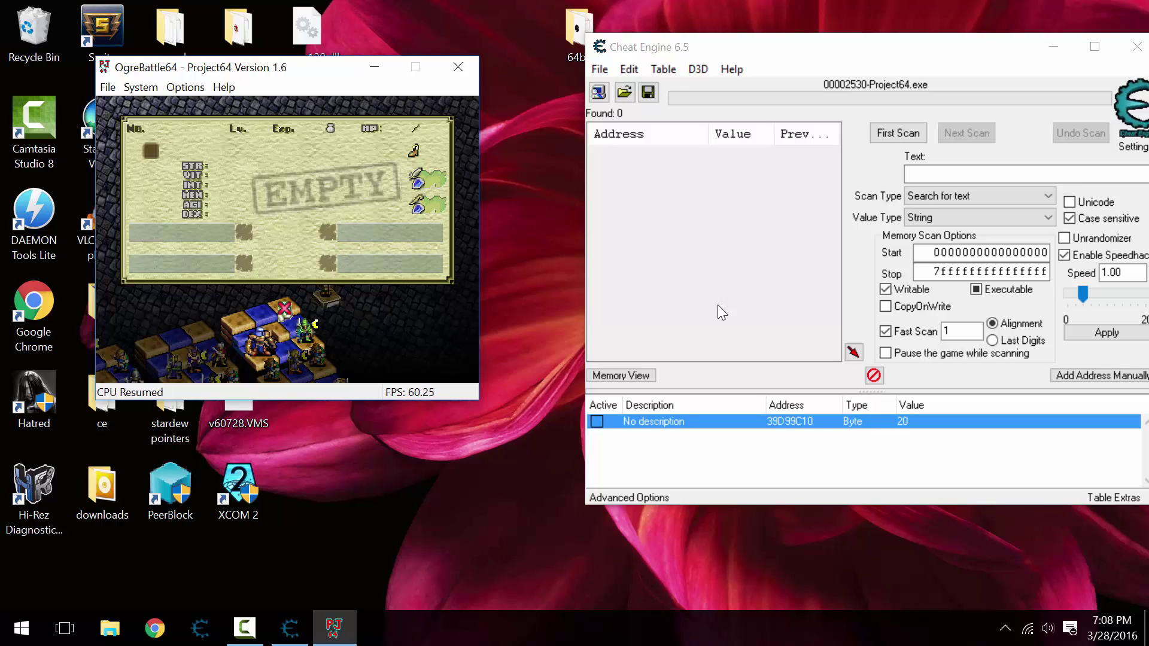
Switch to Cheat Engine, scan for the string gaM and browse the memory region of result 39E43BF9
{"action": "left_click", "coordinate": [937, 176]}
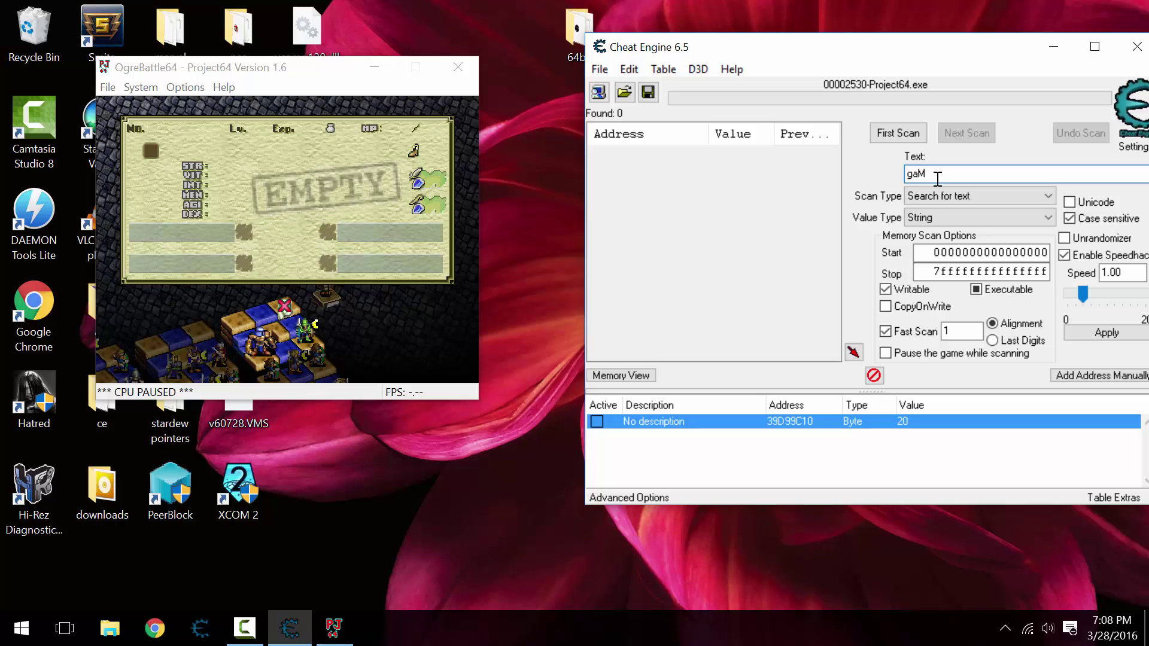
{"action": "key", "text": "Return"}
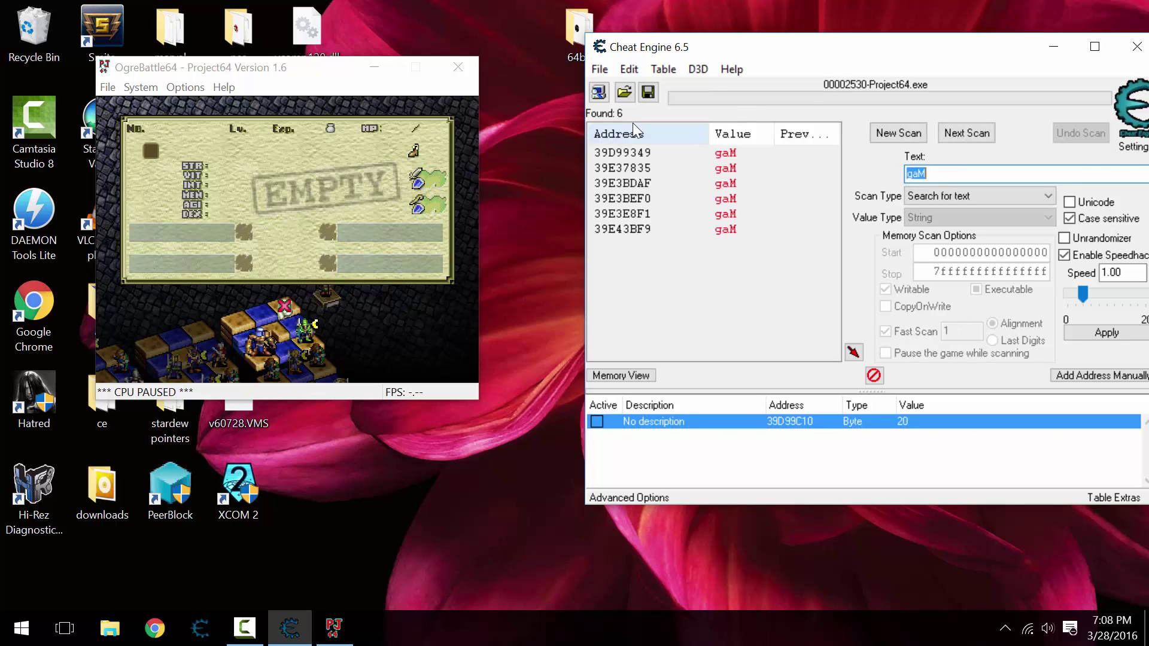
{"action": "right_click", "coordinate": [626, 228]}
{"action": "left_click", "coordinate": [689, 279]}
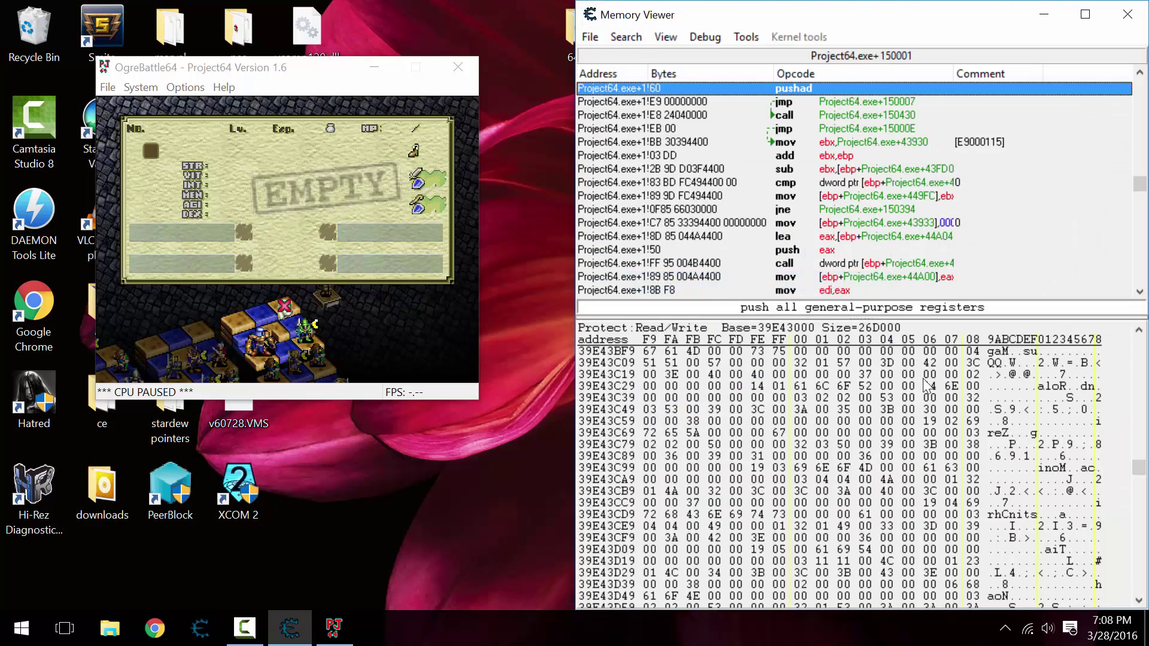
Find the end of the character records in the memory dump and select the byte after 18 in row 39E441D9
{"action": "scroll", "coordinate": [879, 529], "scroll_direction": "down", "scroll_amount": 20}
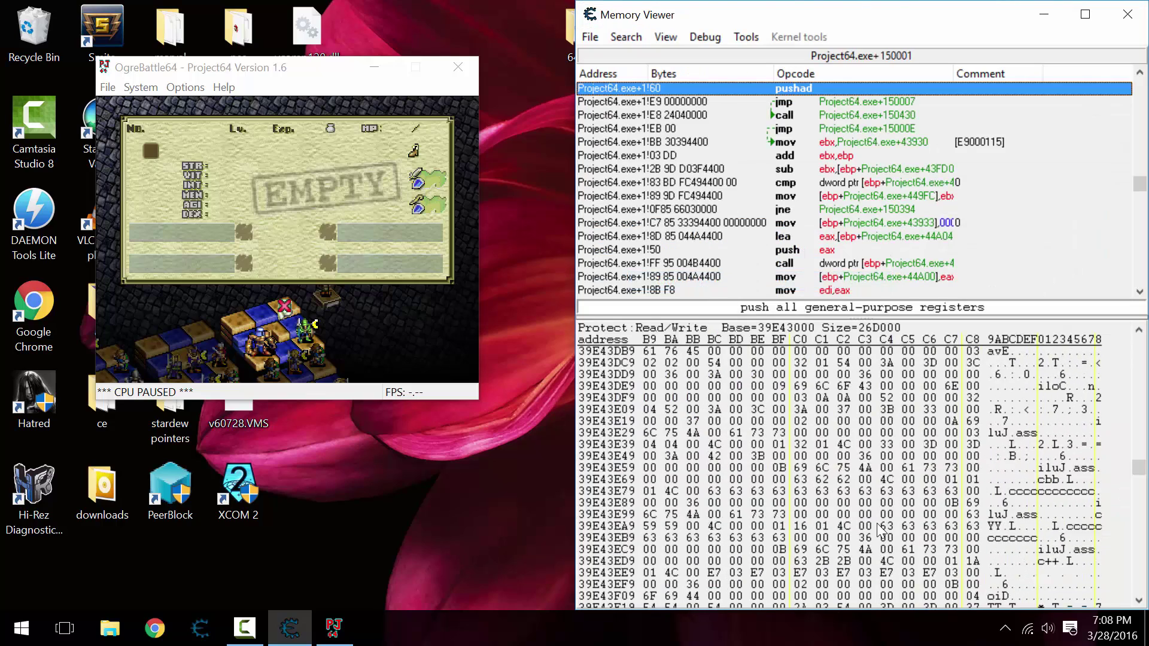
{"action": "scroll", "coordinate": [879, 529], "scroll_direction": "down", "scroll_amount": 7}
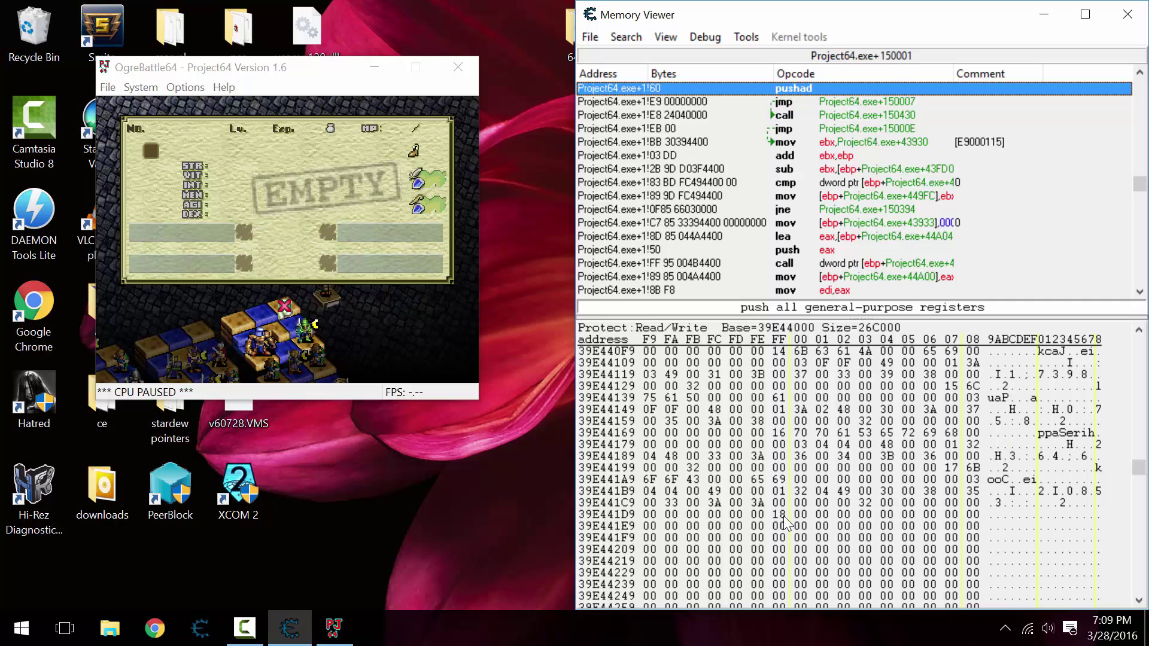
{"action": "left_click_drag", "start_coordinate": [778, 523], "coordinate": [970, 478]}
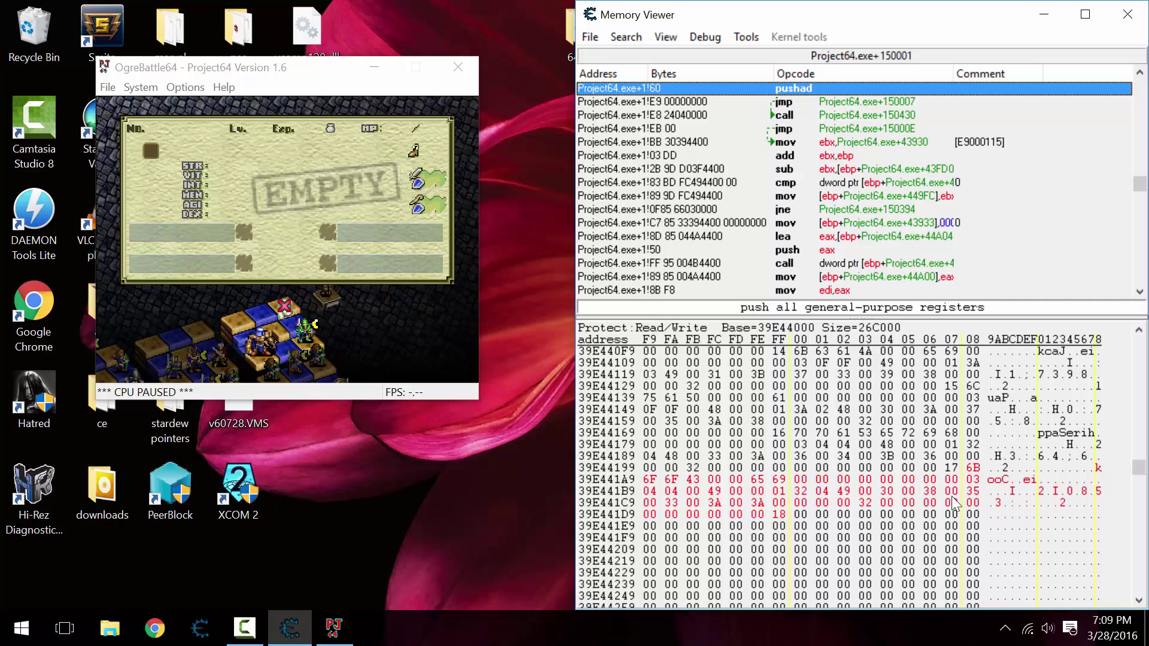
{"action": "left_click", "coordinate": [796, 517]}
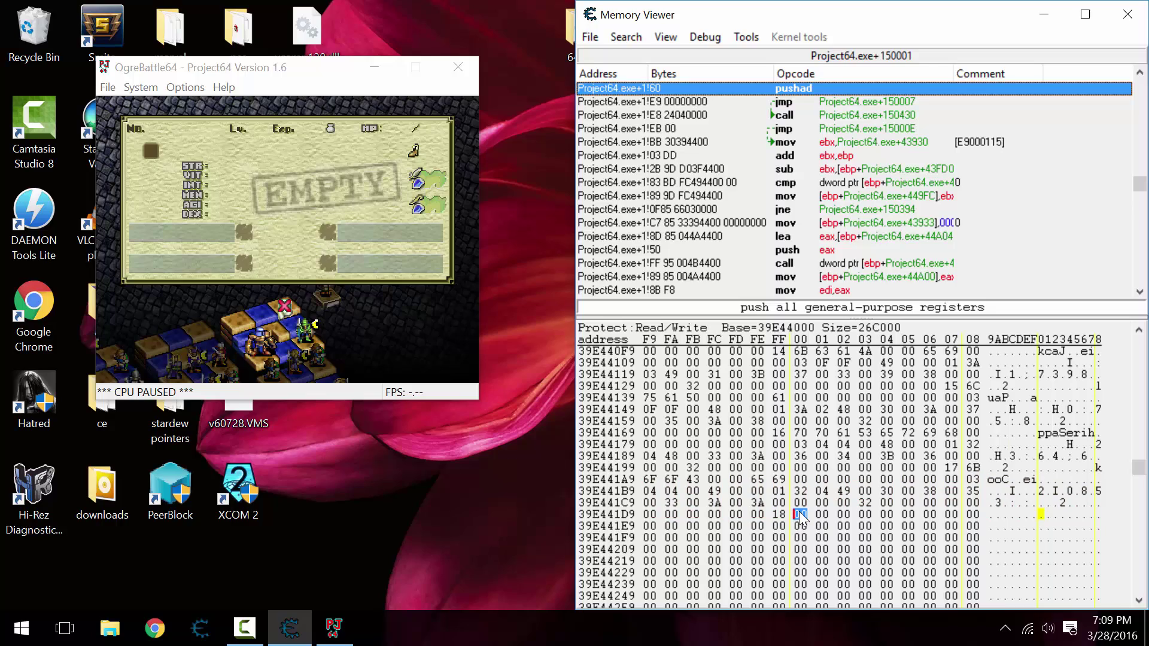
Magnify the memory dump, return to the first character record and select the byte 04 at the end of row 39E43BF9
{"action": "key", "text": "super+plus"}
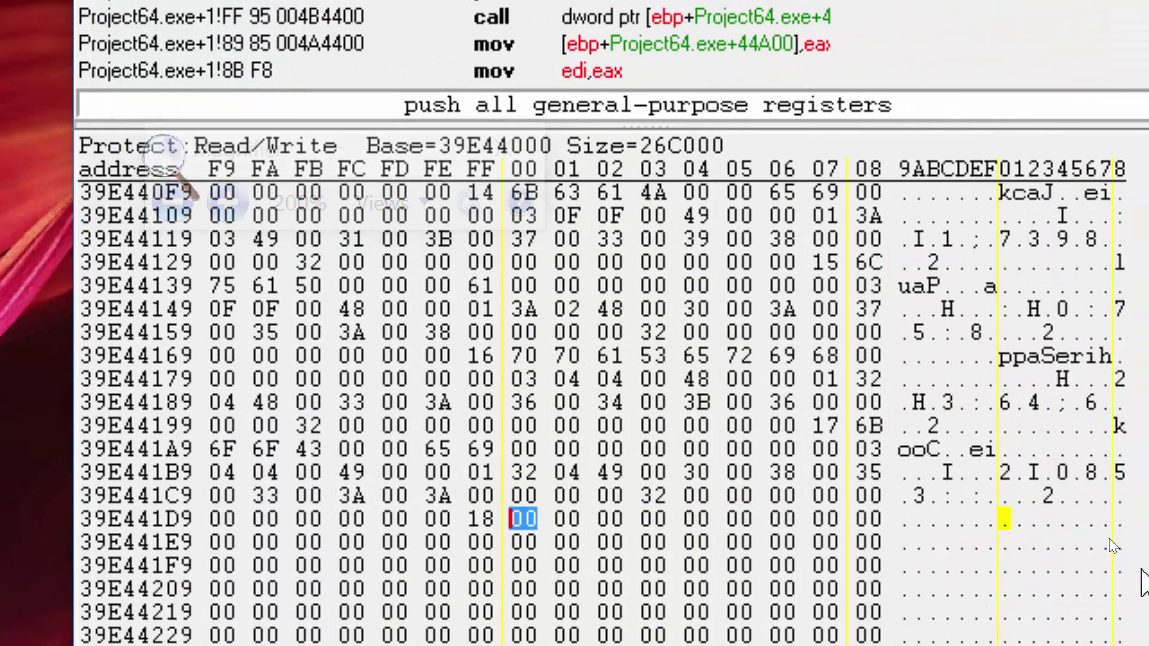
{"action": "scroll", "coordinate": [885, 405], "scroll_direction": "up", "scroll_amount": 12}
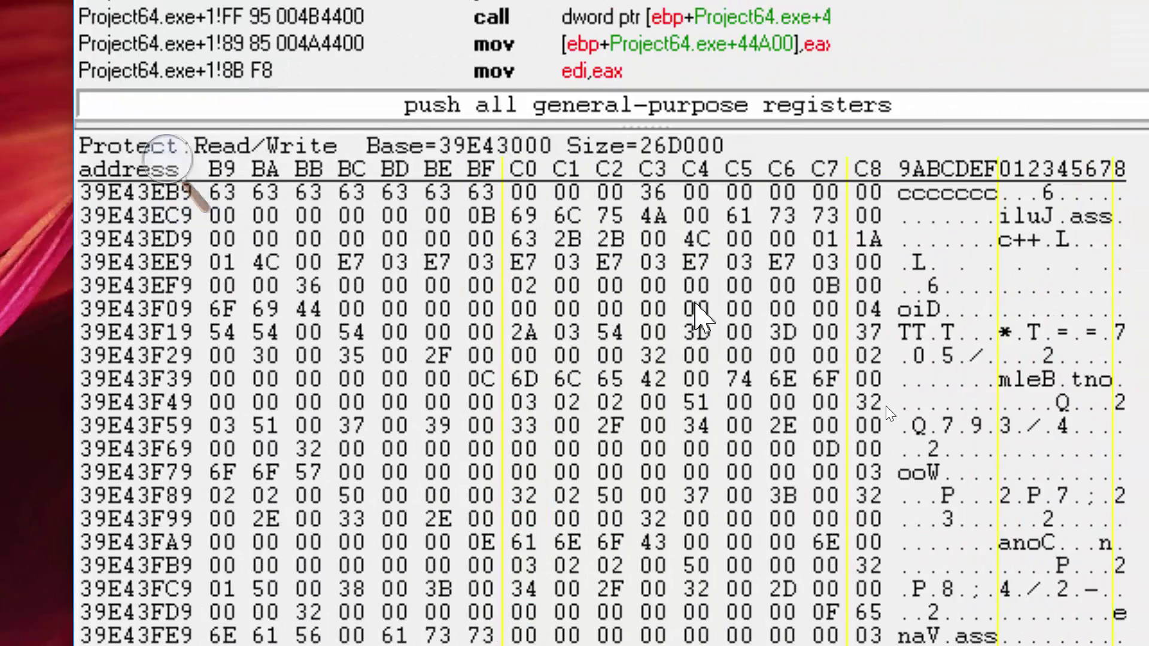
{"action": "scroll", "coordinate": [885, 405], "scroll_direction": "up", "scroll_amount": 20}
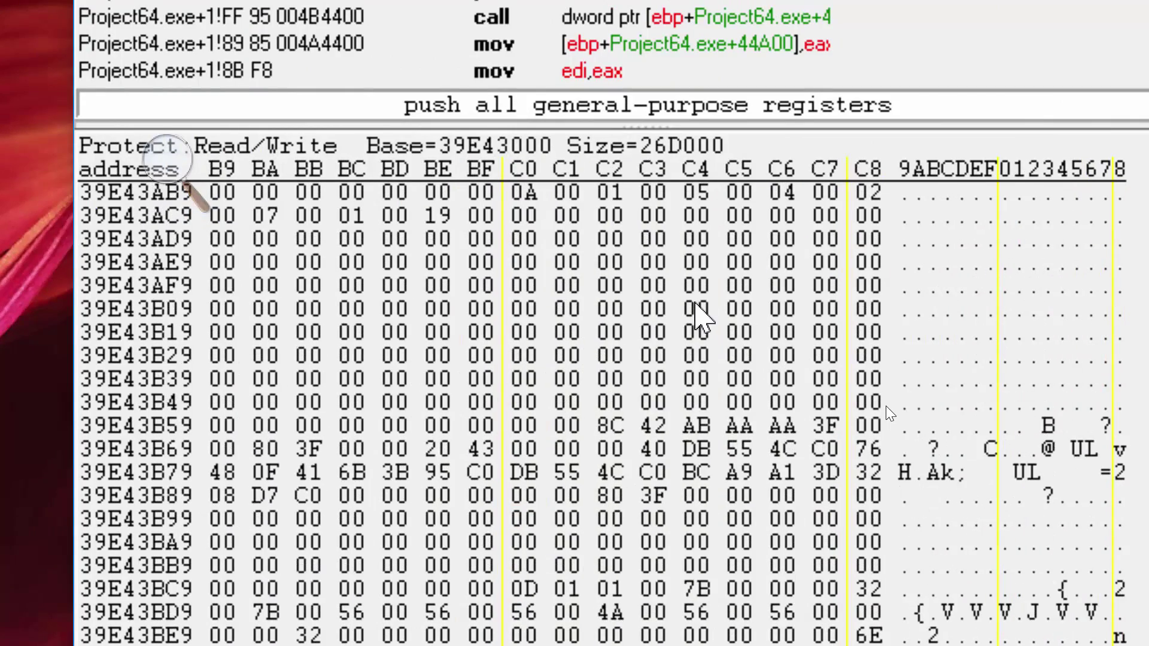
{"action": "scroll", "coordinate": [886, 406], "scroll_direction": "down", "scroll_amount": 7}
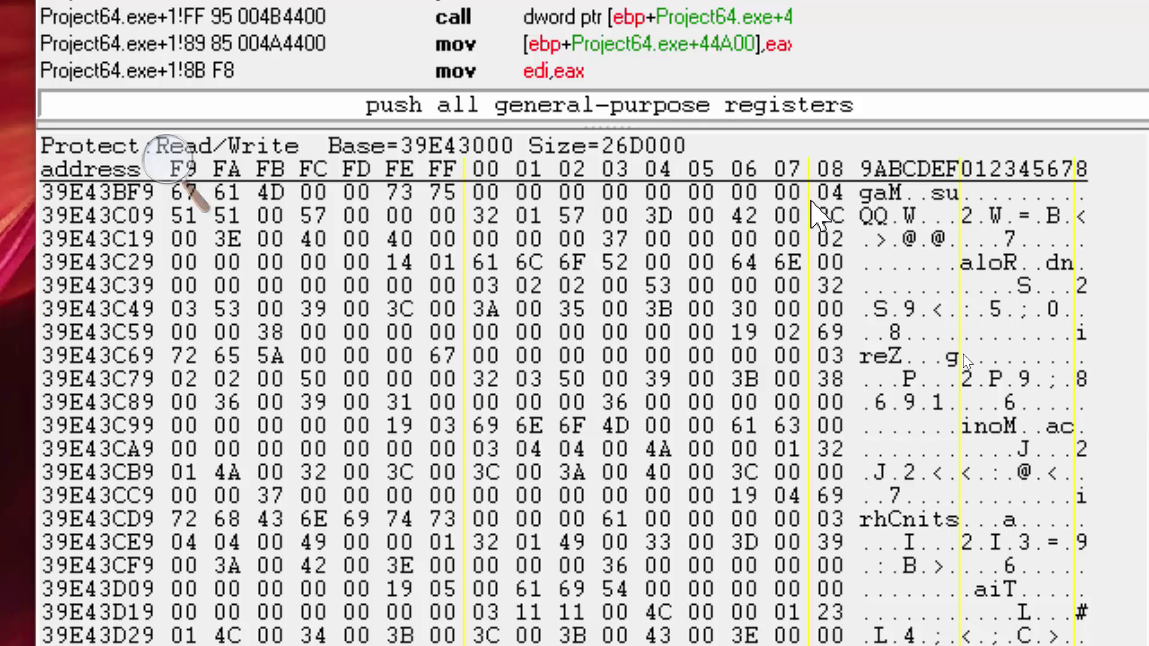
{"action": "left_click", "coordinate": [830, 195]}
{"action": "left_click", "coordinate": [830, 194]}
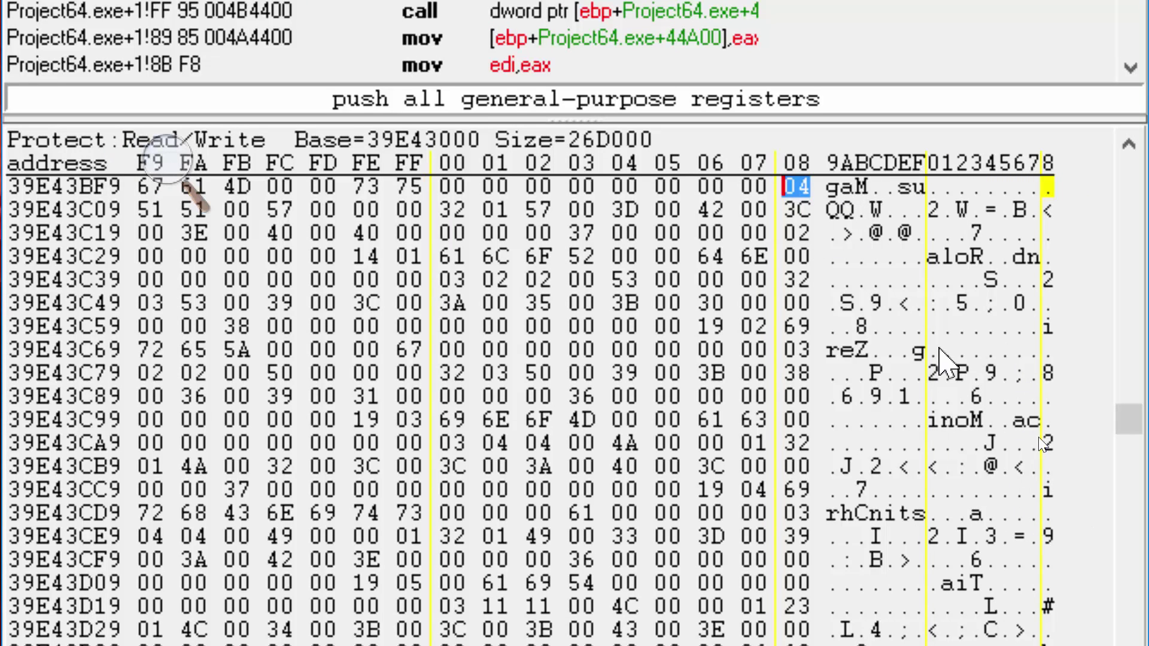
Copy the last character record, from 6B in row 39E44199 through 18 in row 39E441D9, and paste it directly after that 18
{"action": "scroll", "coordinate": [1017, 446], "scroll_direction": "down", "scroll_amount": 8}
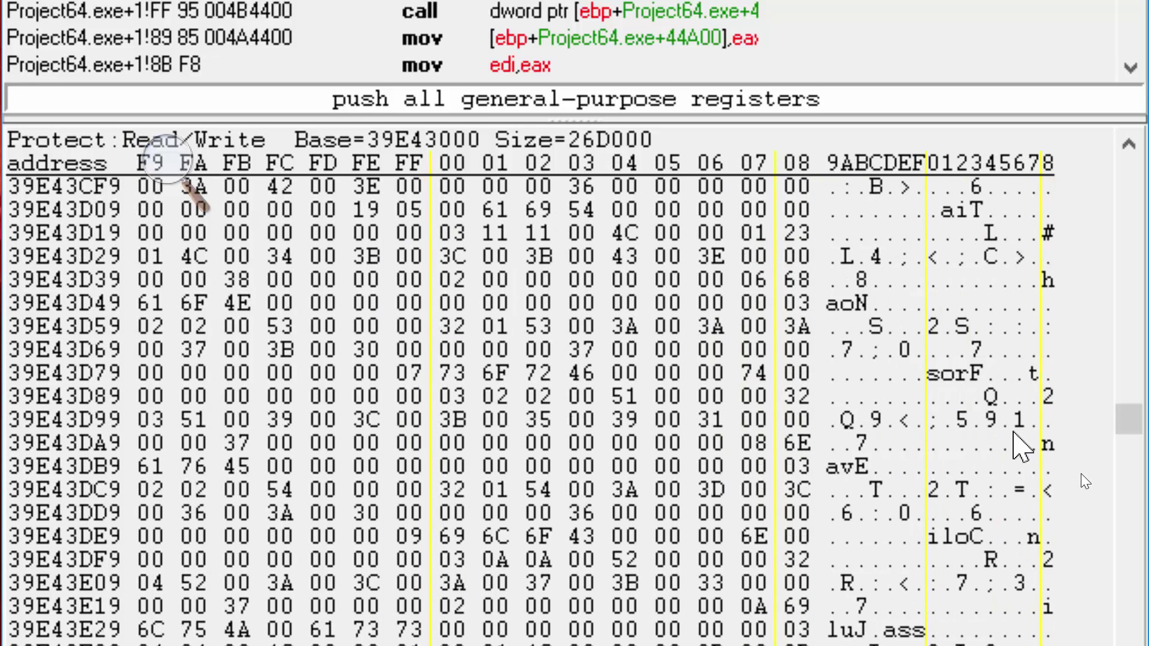
{"action": "scroll", "coordinate": [1017, 446], "scroll_direction": "down", "scroll_amount": 13}
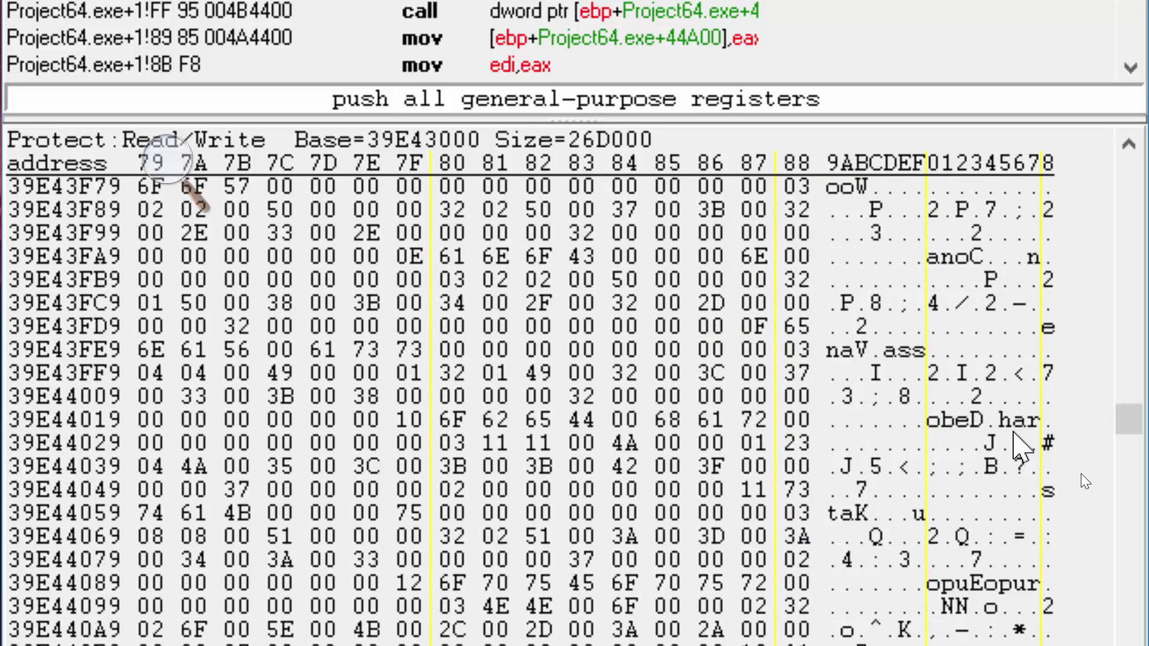
{"action": "scroll", "coordinate": [1018, 445], "scroll_direction": "down", "scroll_amount": 7}
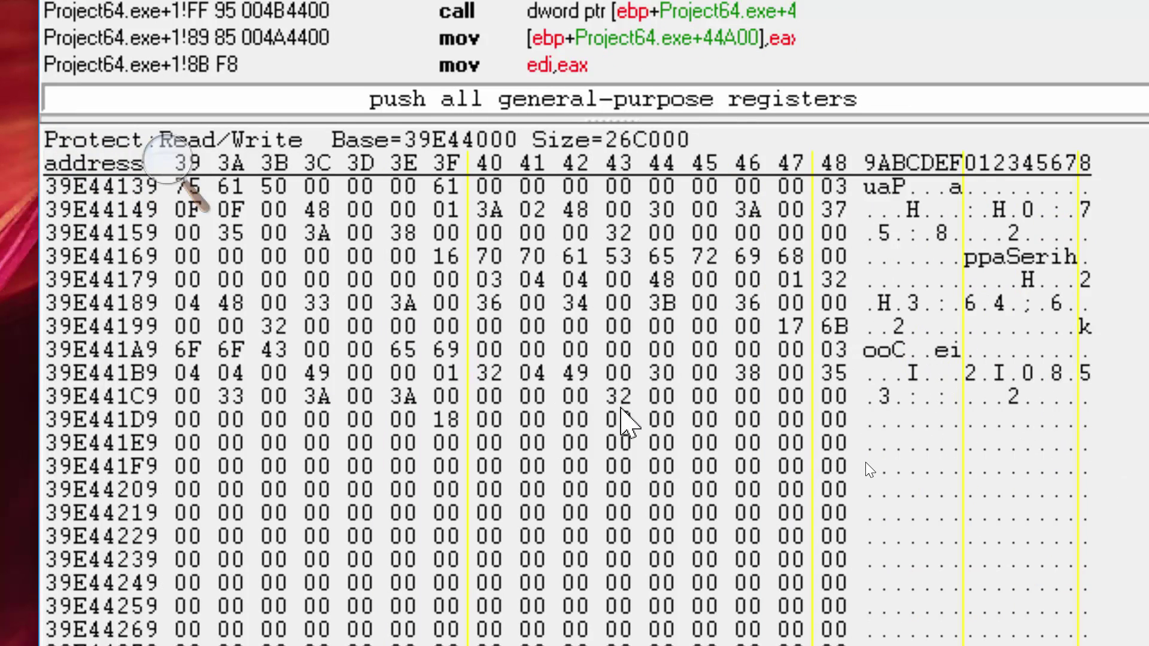
{"action": "left_click", "coordinate": [487, 421]}
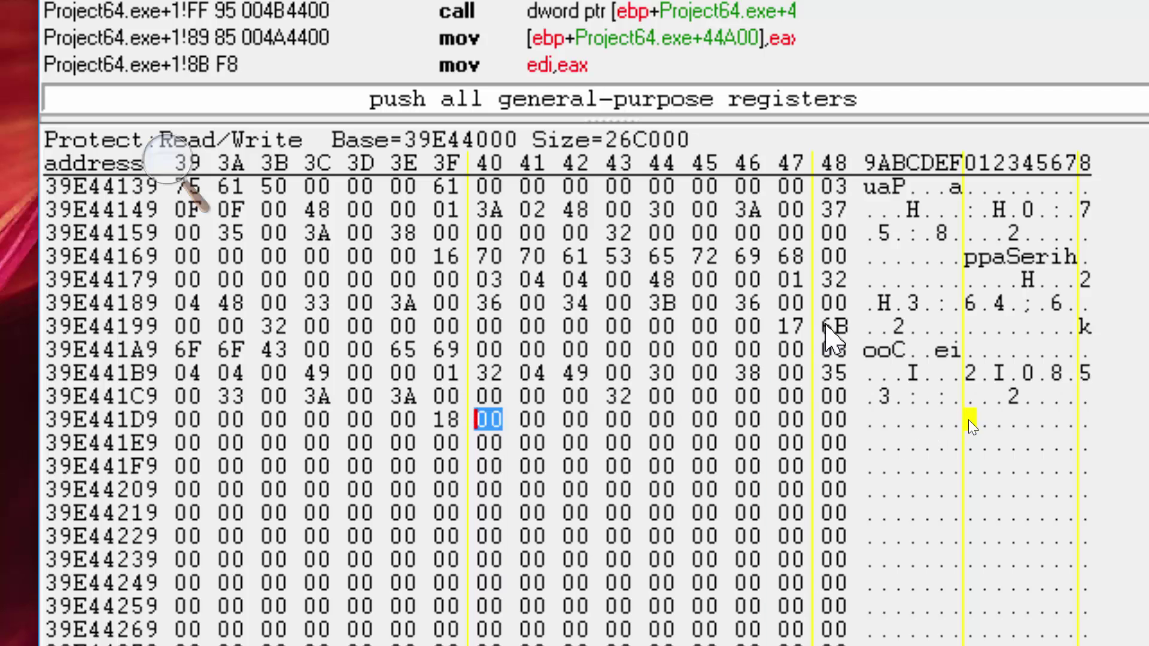
{"action": "left_click_drag", "start_coordinate": [828, 326], "coordinate": [439, 416]}
{"action": "key", "text": "ctrl+c"}
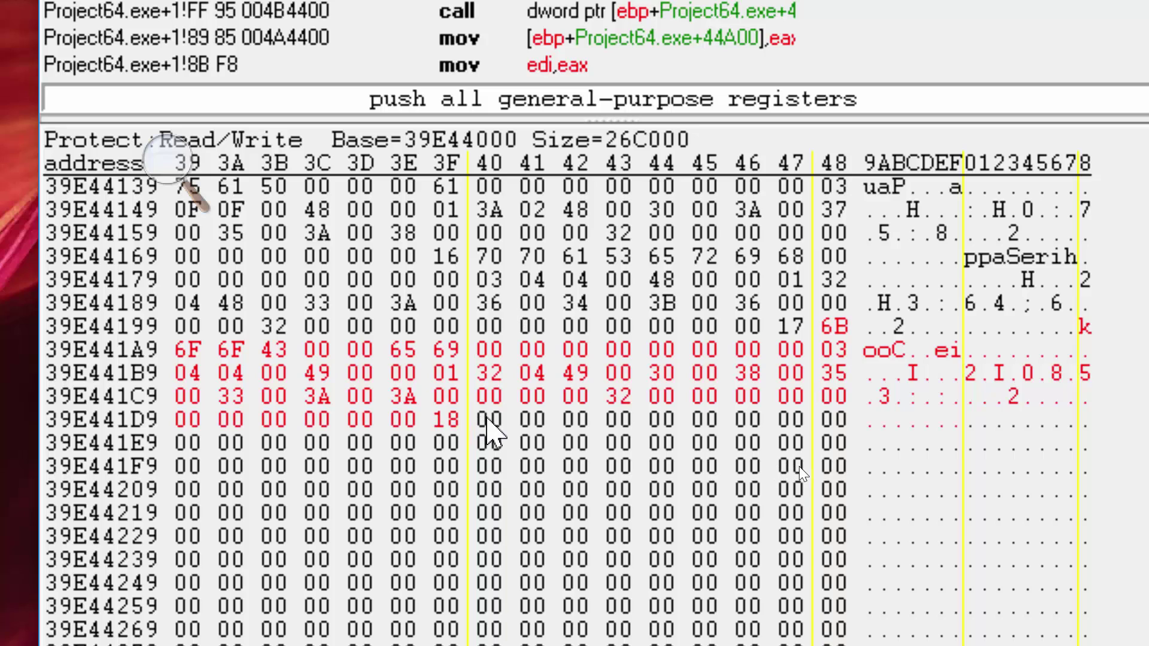
{"action": "left_click", "coordinate": [490, 419]}
{"action": "key", "text": "ctrl+v"}
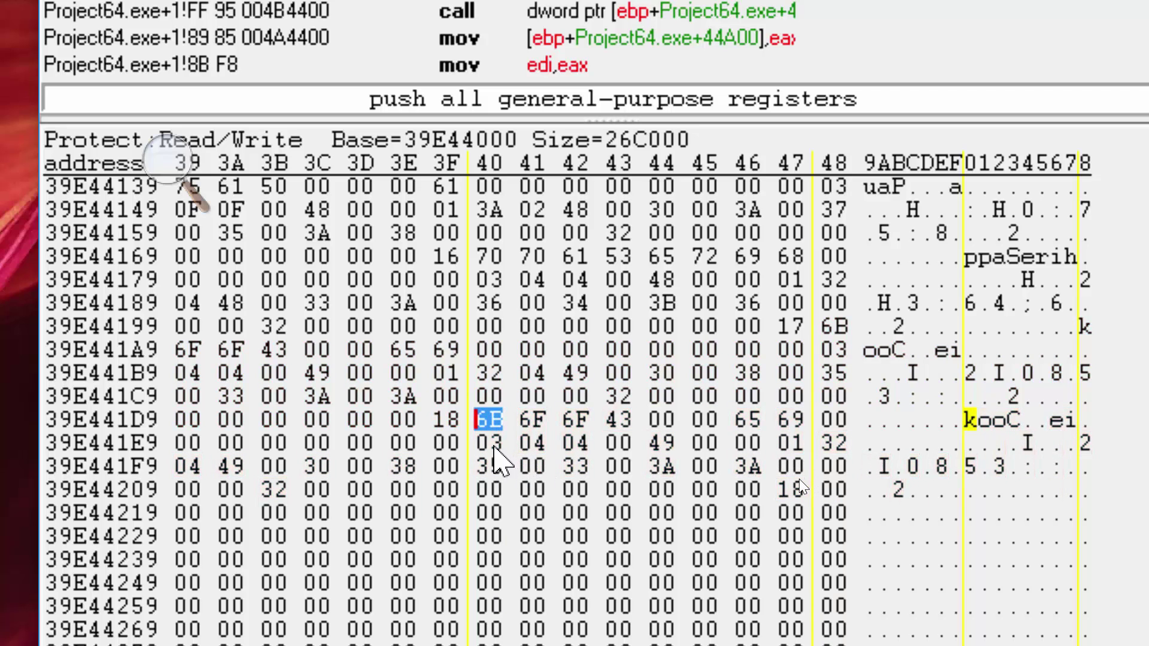
In the pasted record's row 39E441E9, set the level byte to 63 and the two class bytes after it to A3
{"action": "left_click", "coordinate": [490, 443]}
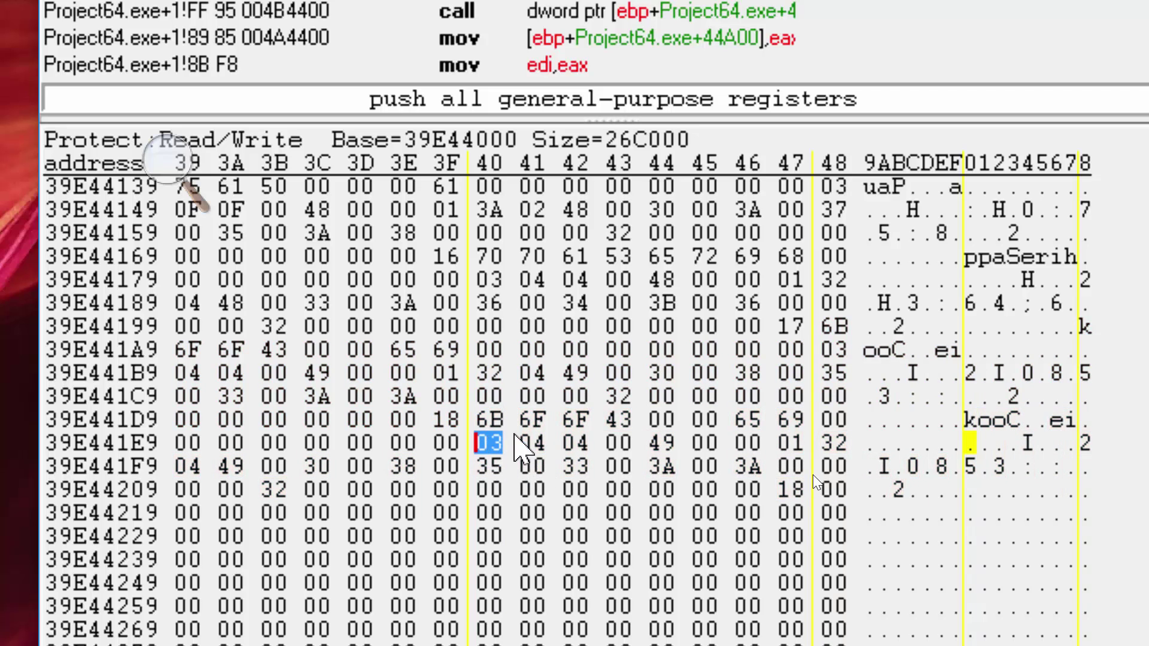
{"action": "type", "text": "63"}
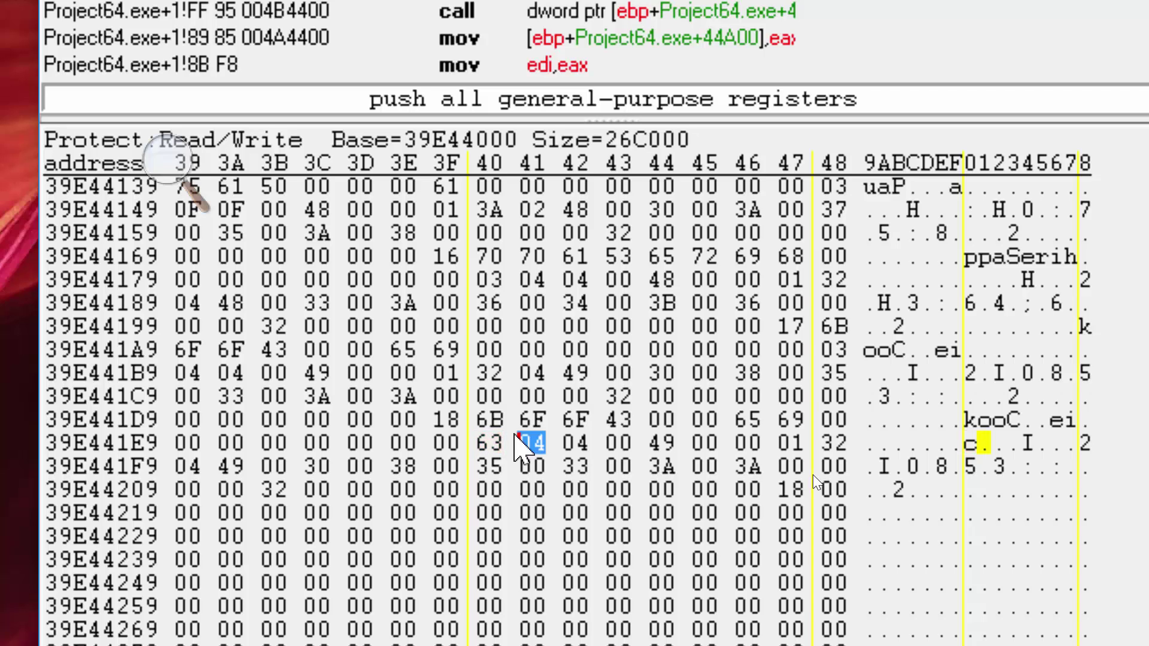
{"action": "type", "text": "a3a3"}
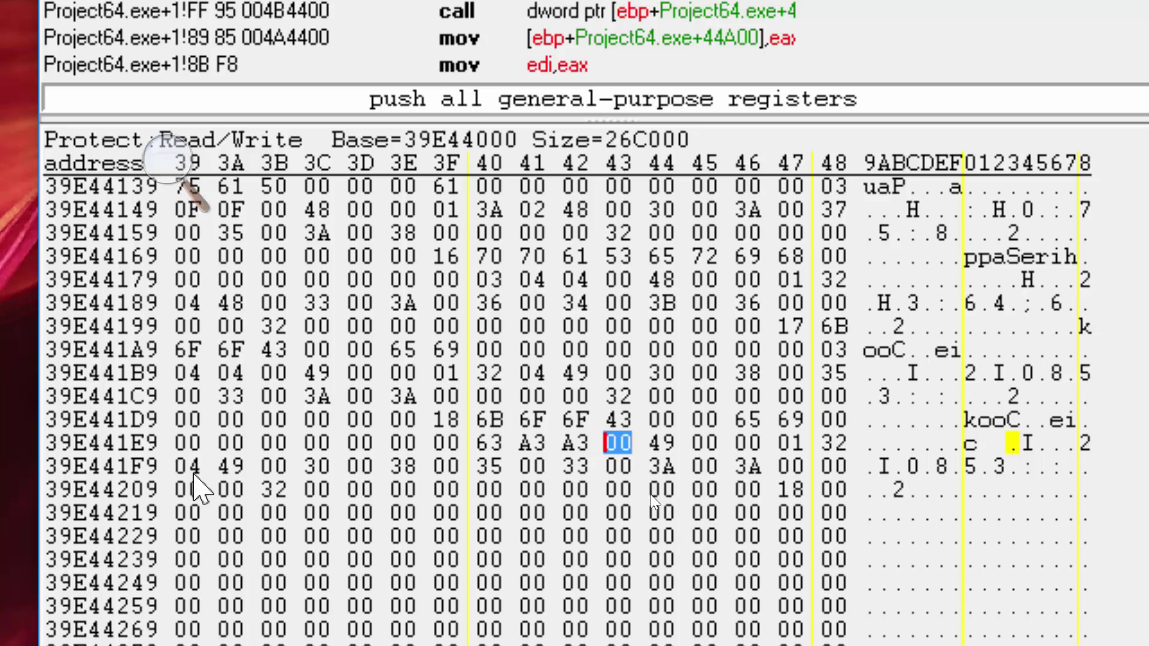
Examine the pasted record's name, level, class and following bytes in rows 39E441D9 to 39E441F9
{"action": "left_click", "coordinate": [188, 472]}
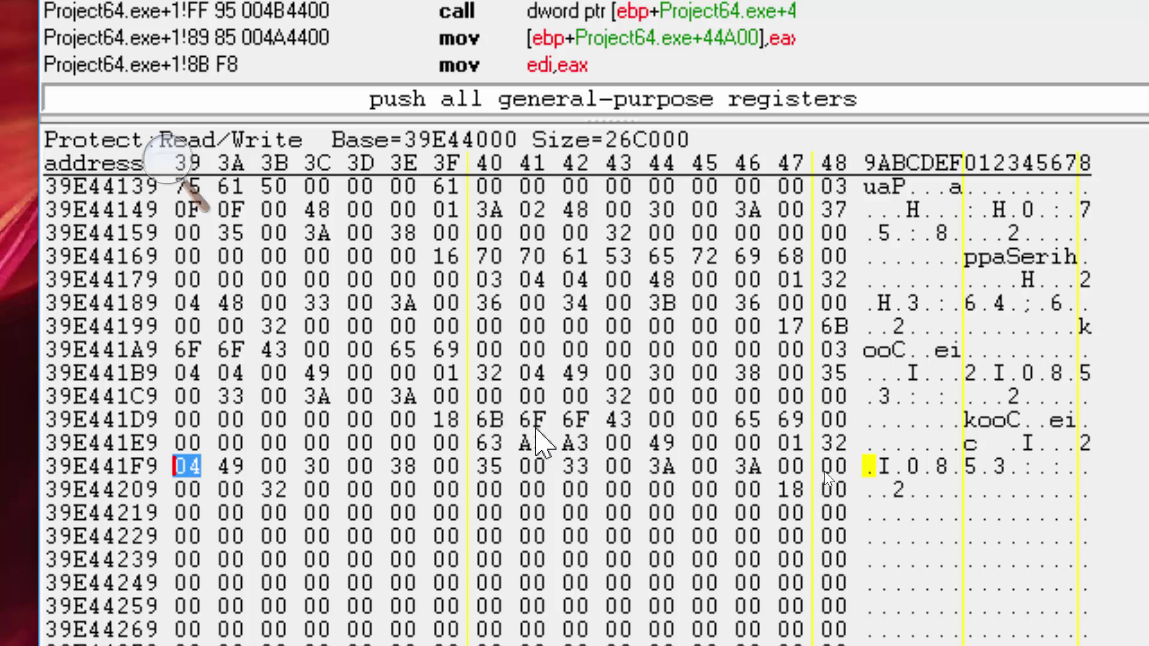
{"action": "left_click_drag", "start_coordinate": [472, 419], "coordinate": [826, 413]}
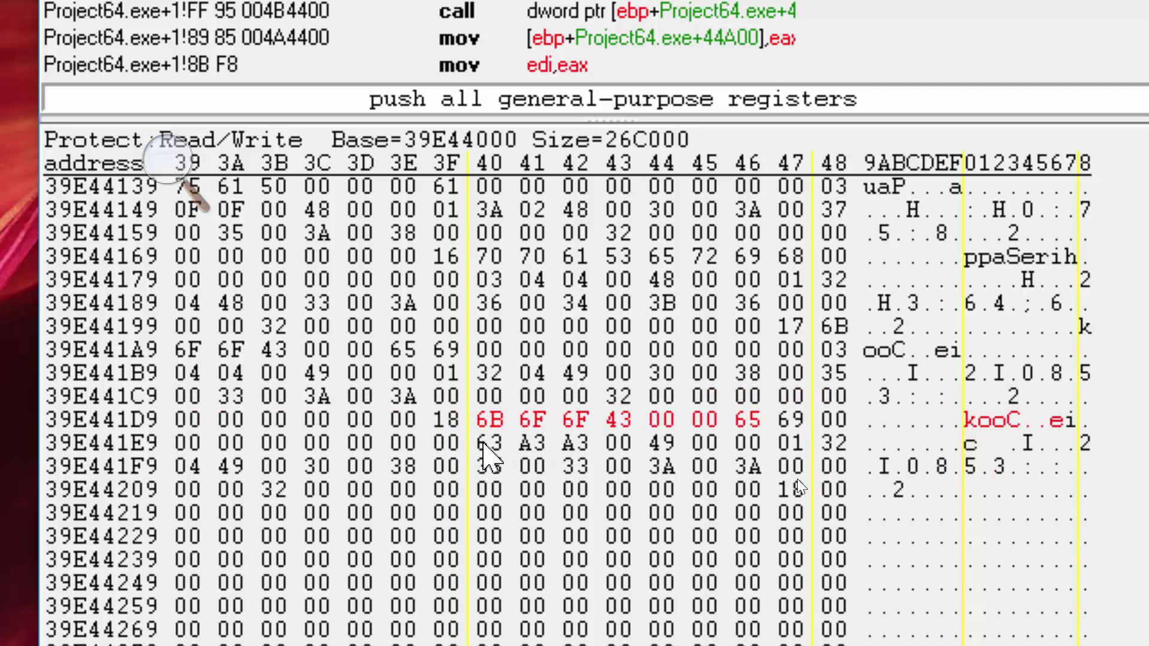
{"action": "left_click", "coordinate": [484, 444]}
{"action": "left_click", "coordinate": [543, 447]}
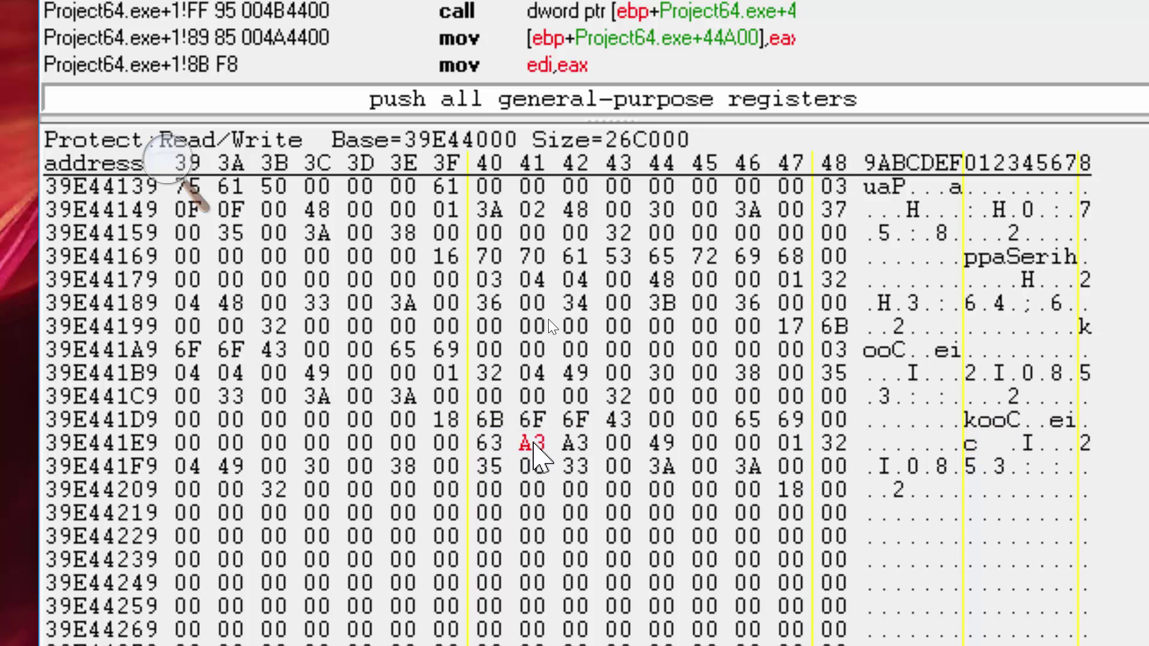
{"action": "left_click", "coordinate": [571, 444]}
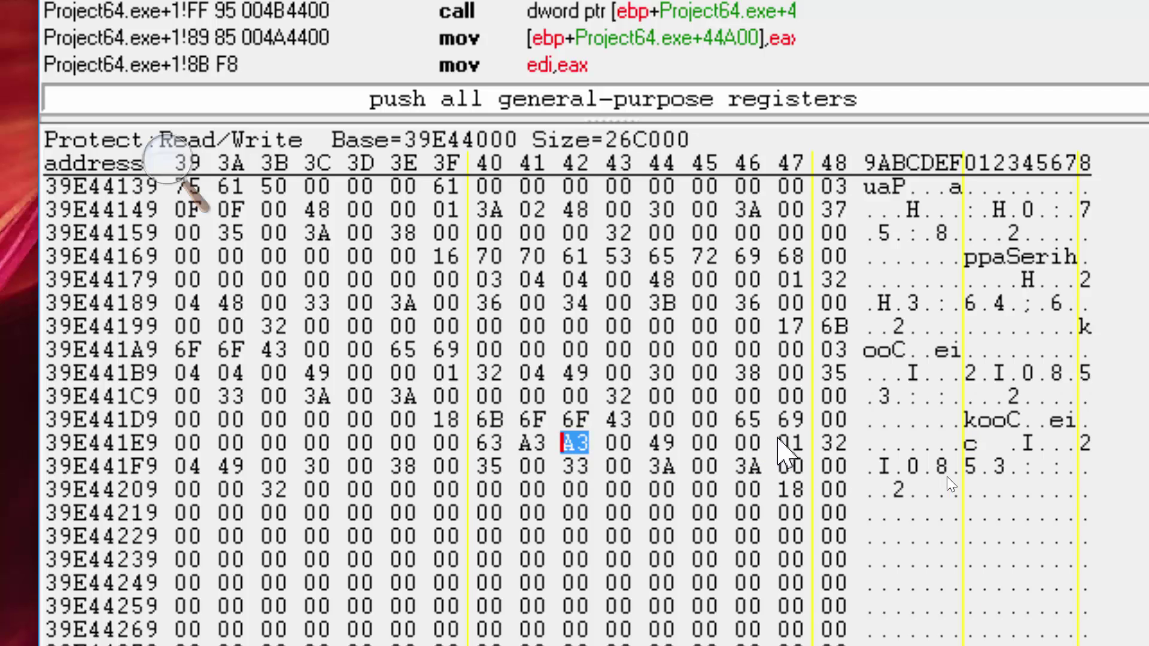
{"action": "left_click", "coordinate": [831, 443]}
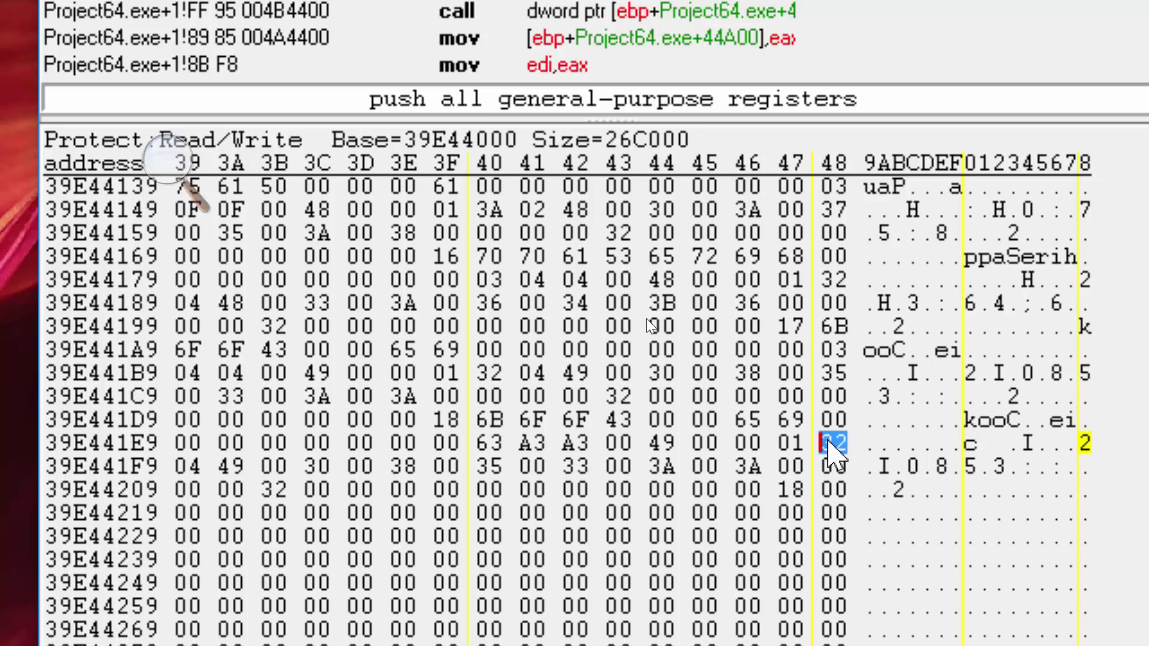
{"action": "left_click", "coordinate": [193, 467]}
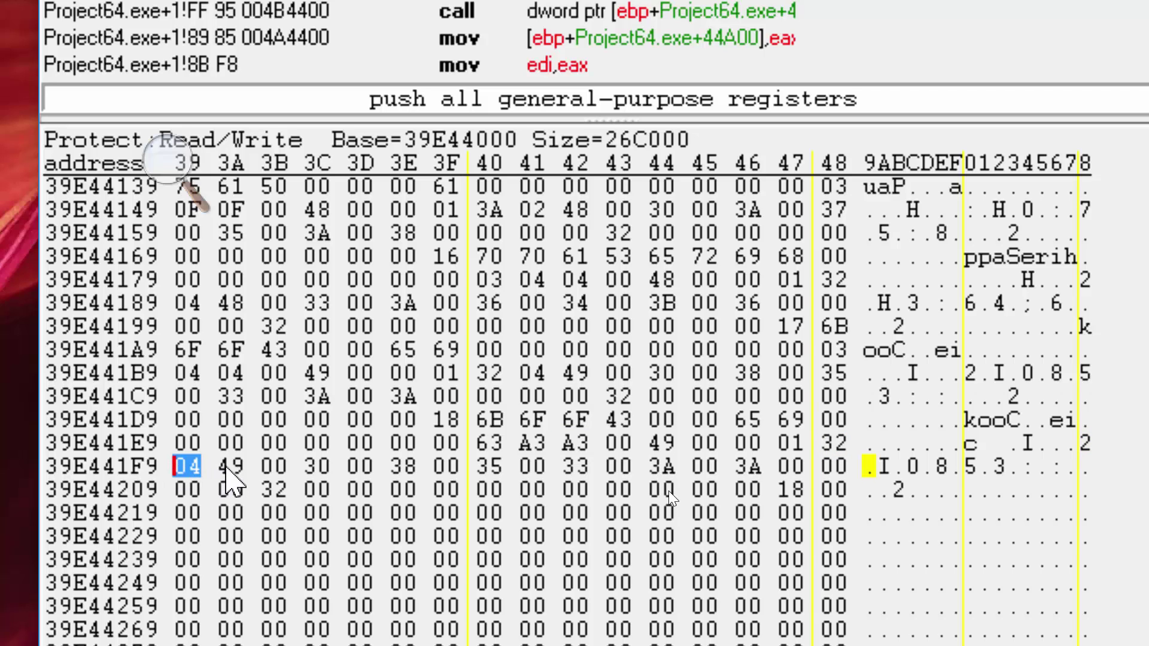
Fill the pasted record's stat bytes in row 39E441F9 with 63, from column 3C through column 46
{"action": "left_click", "coordinate": [229, 467]}
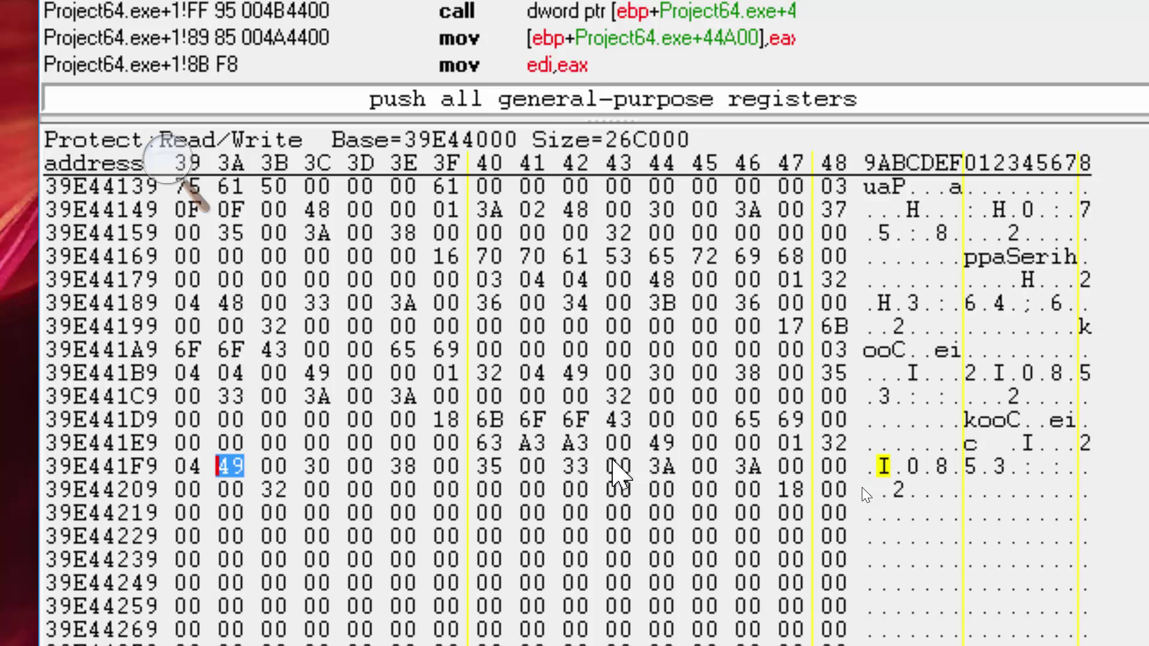
{"action": "type", "text": "6363636"}
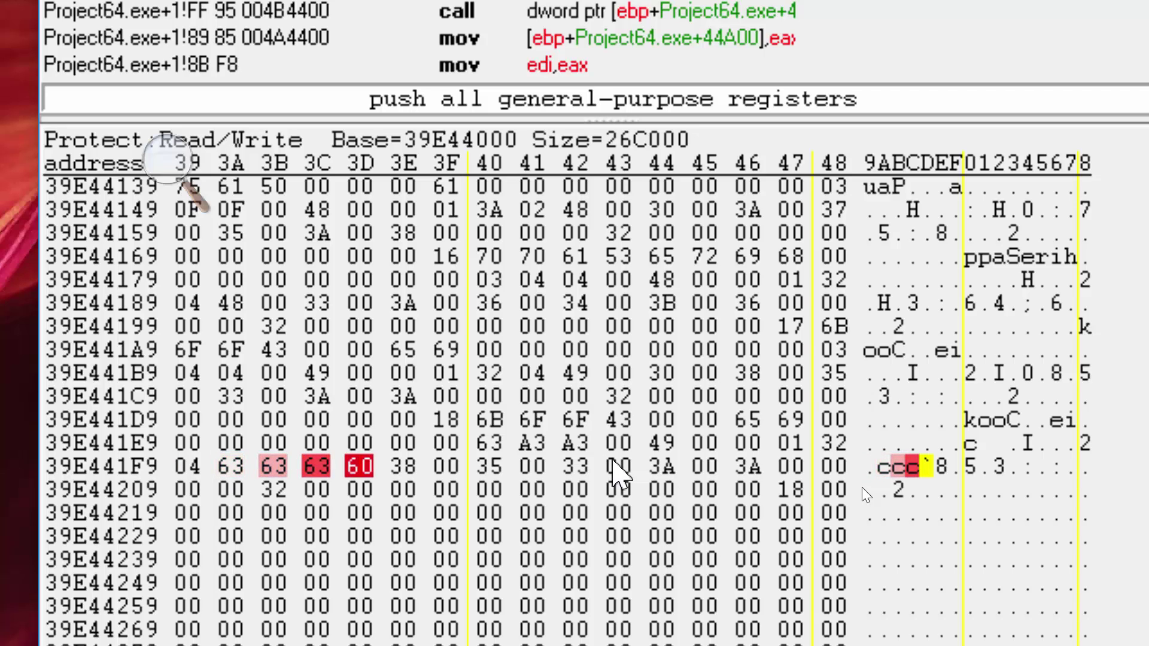
{"action": "type", "text": "3636363636"}
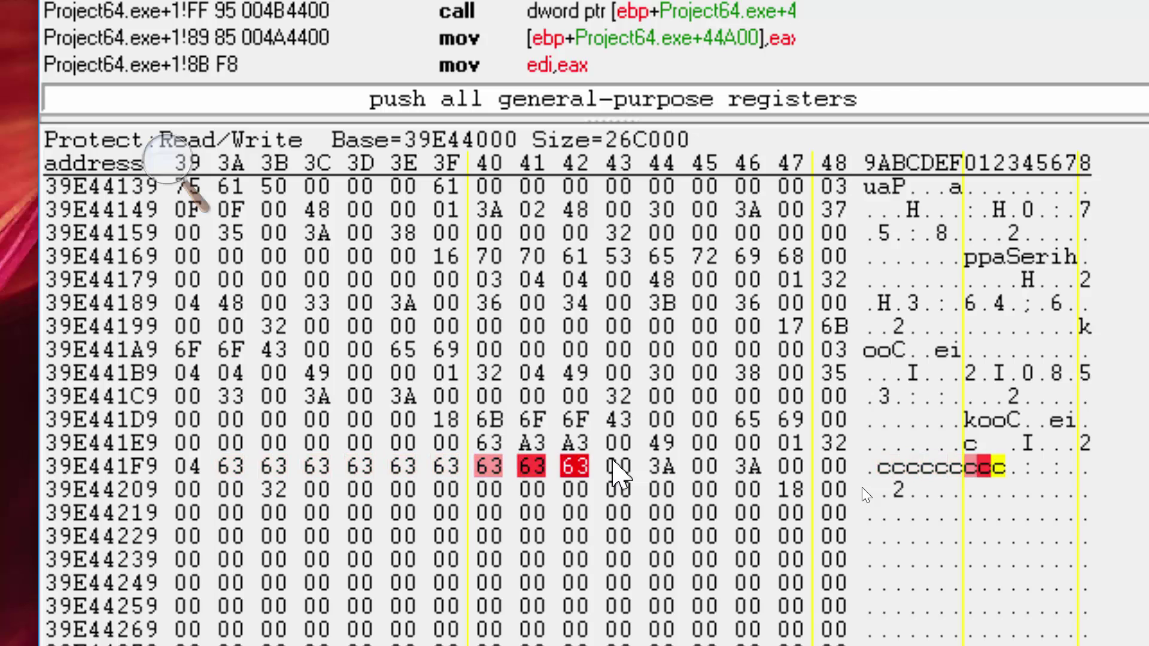
{"action": "type", "text": "63636363"}
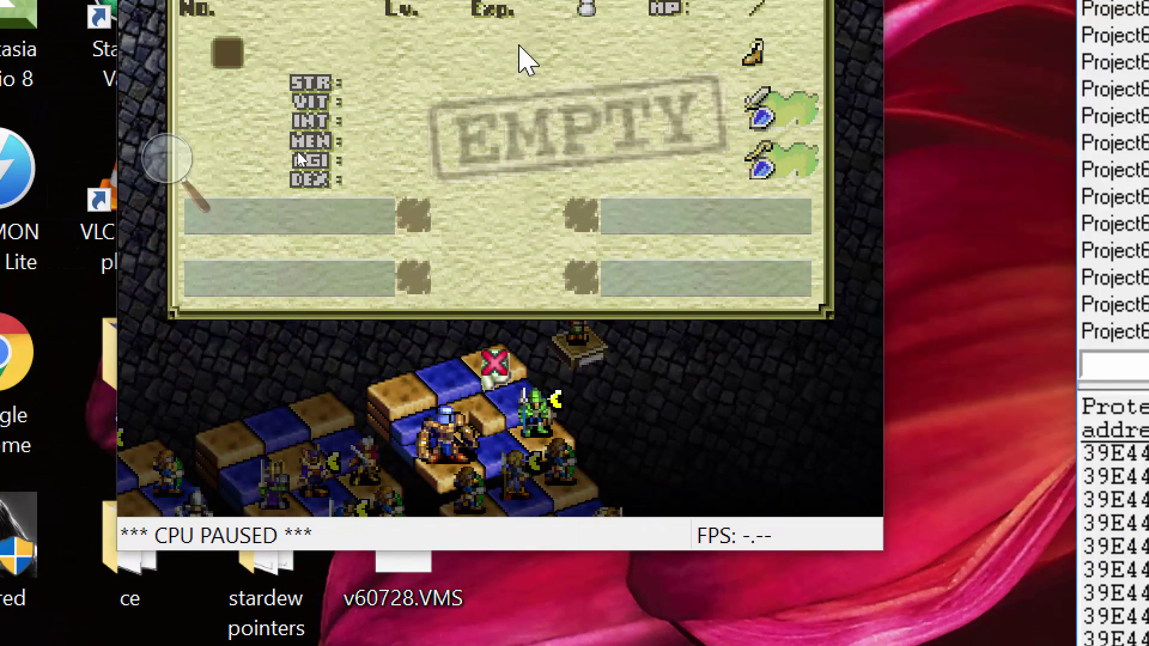
Switch to Project64, resume the game, reload the unit formation screen and view the added character's status sheet
{"action": "left_click", "coordinate": [527, 95]}
{"action": "key", "text": "x"}
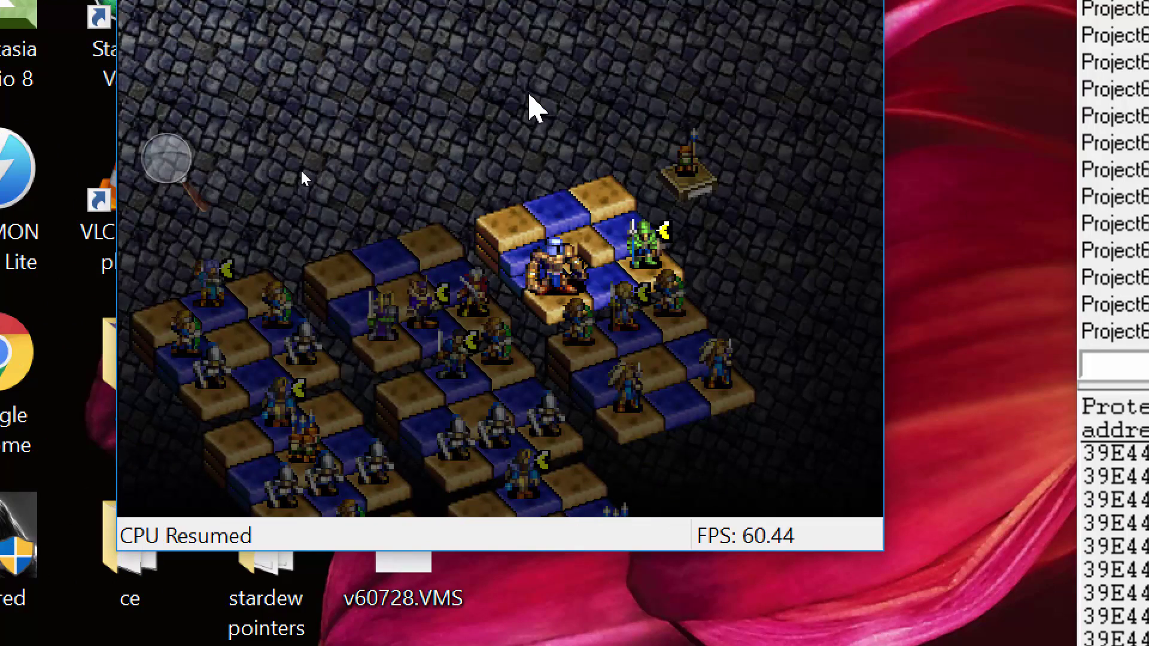
{"action": "key", "text": "x"}
{"action": "key", "text": "x"}
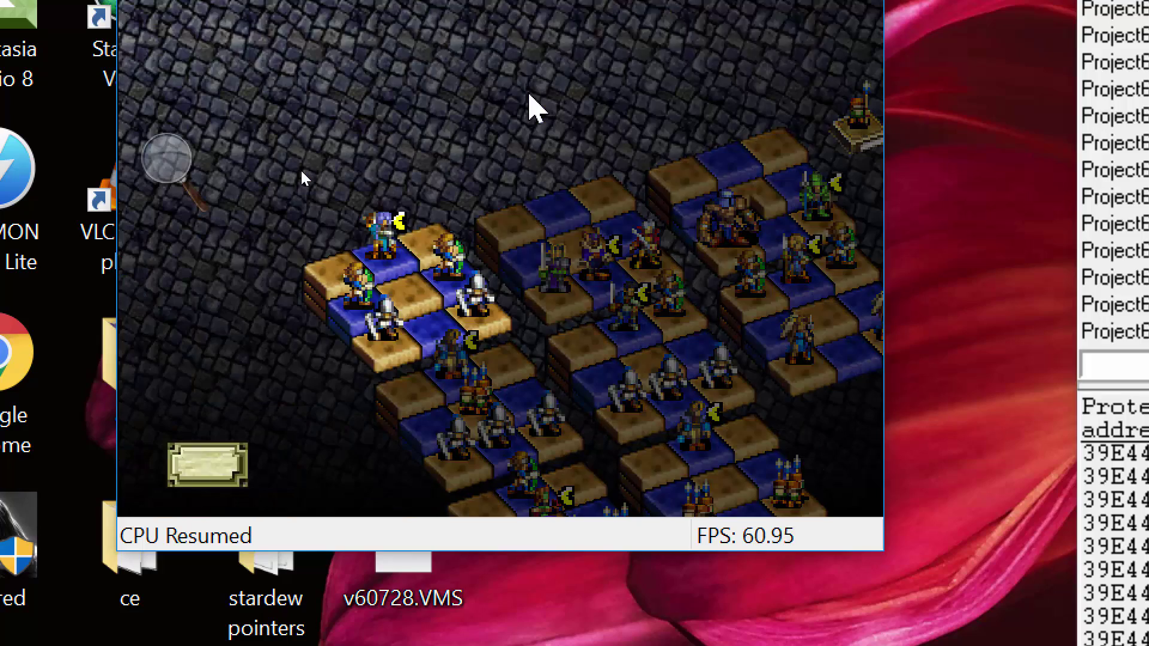
{"action": "key", "text": "Tab"}
{"action": "key", "text": "x"}
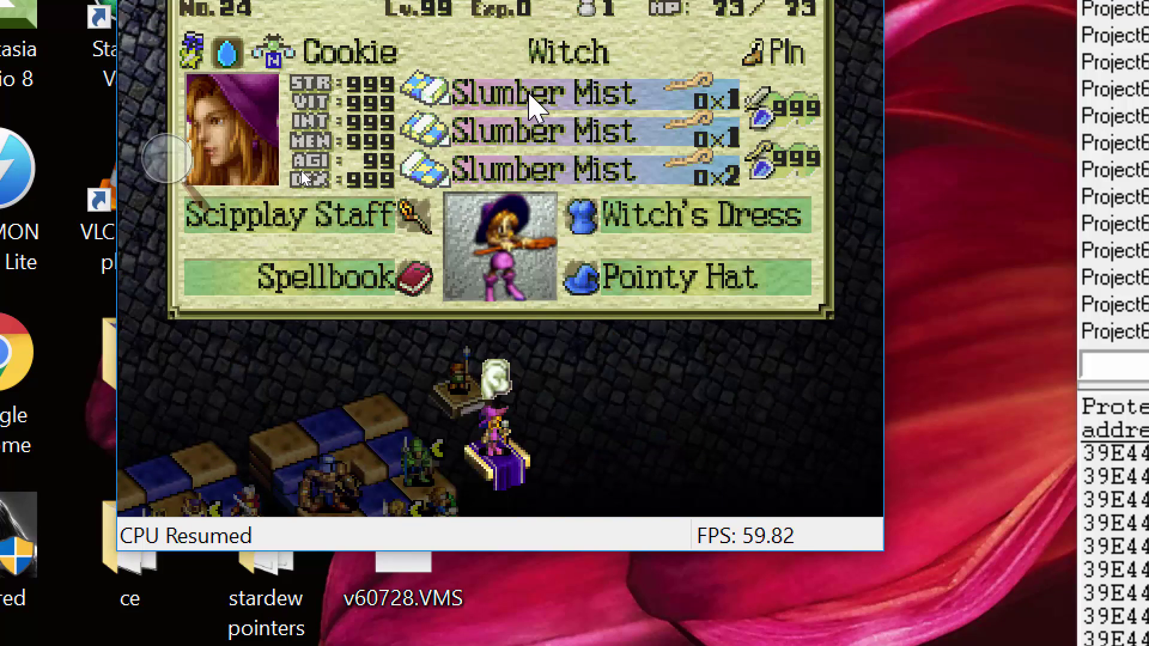
Pause the emulator and set the added character's remaining stat byte in row 39E441F9, column 47, to 63
{"action": "key", "text": "Pause"}
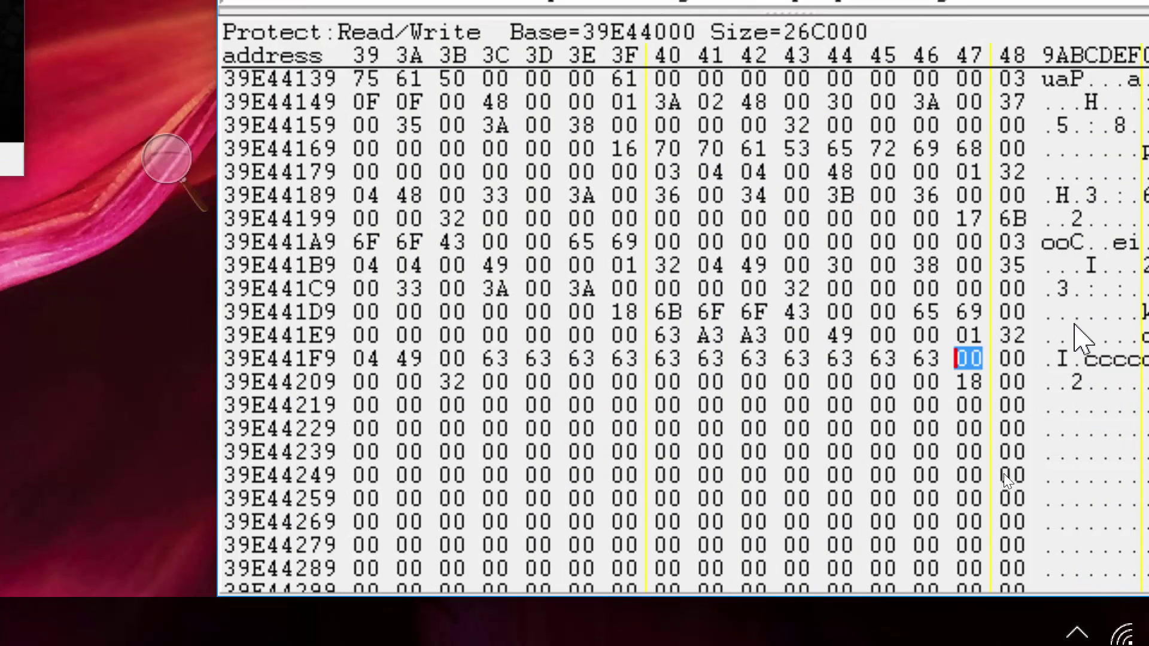
{"action": "type", "text": "63"}
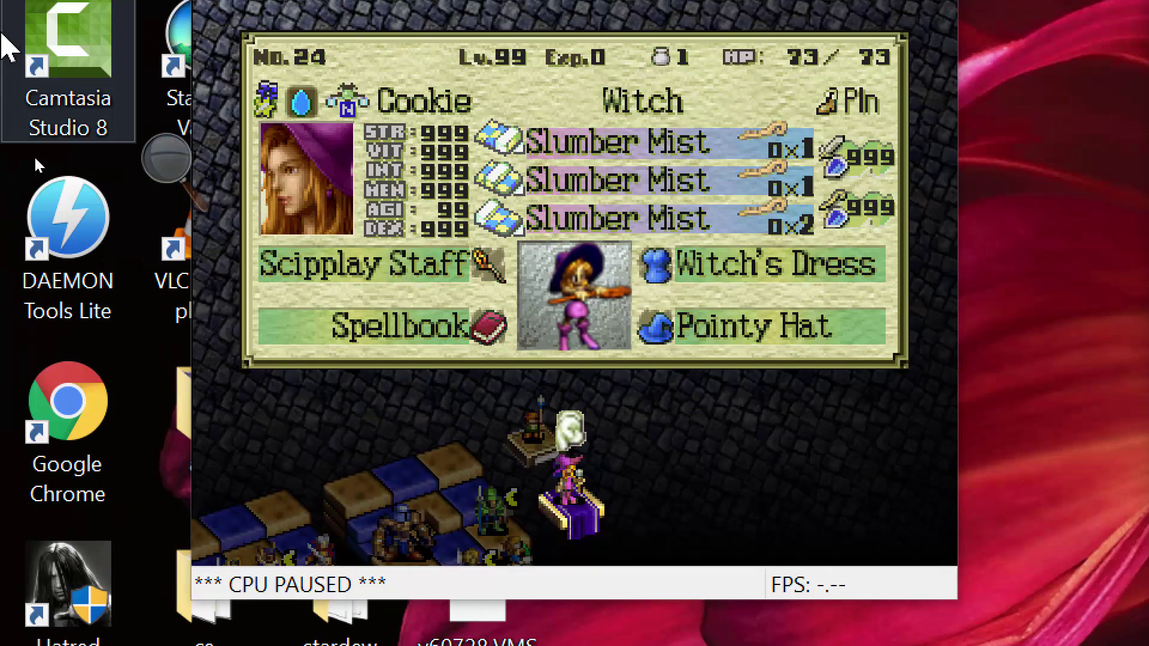
{"action": "left_click", "coordinate": [654, 410]}
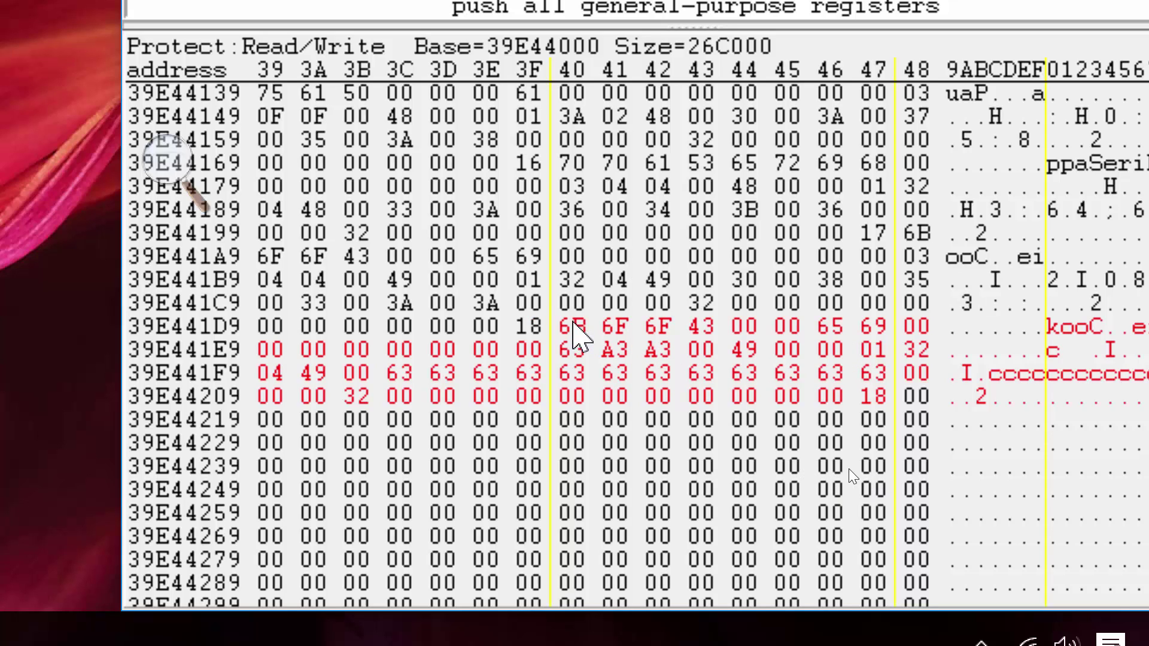
Paste a copy of the edited record after the 18 in row 39E44209 and set its two class bytes to 21
{"action": "left_click", "coordinate": [914, 397]}
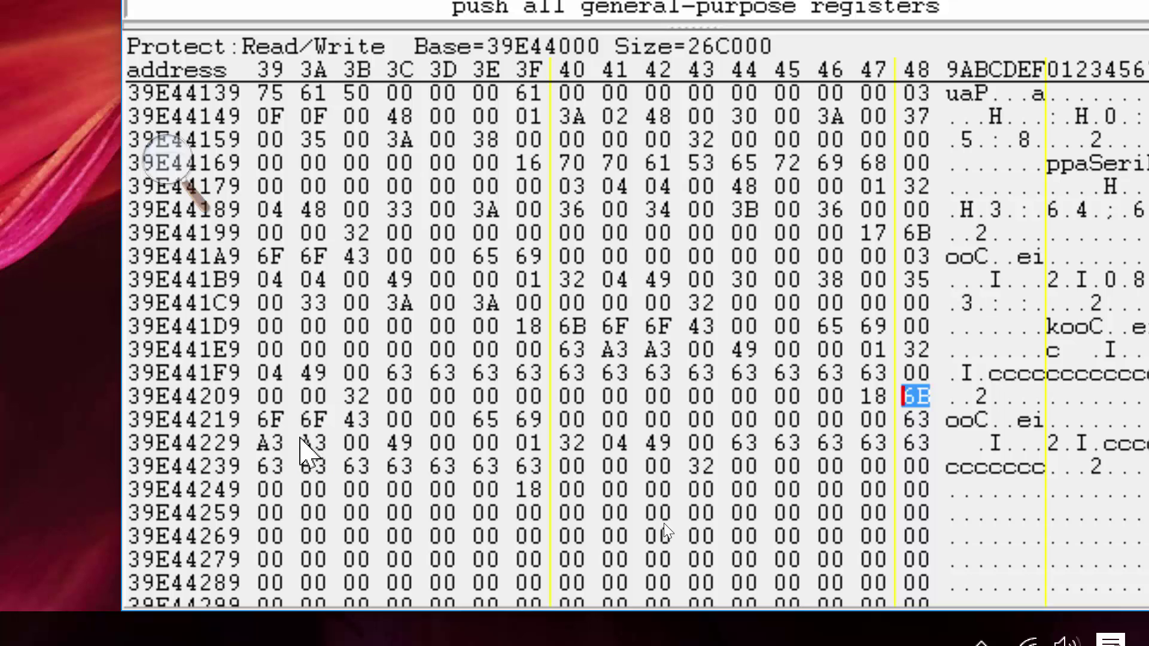
{"action": "left_click", "coordinate": [270, 443]}
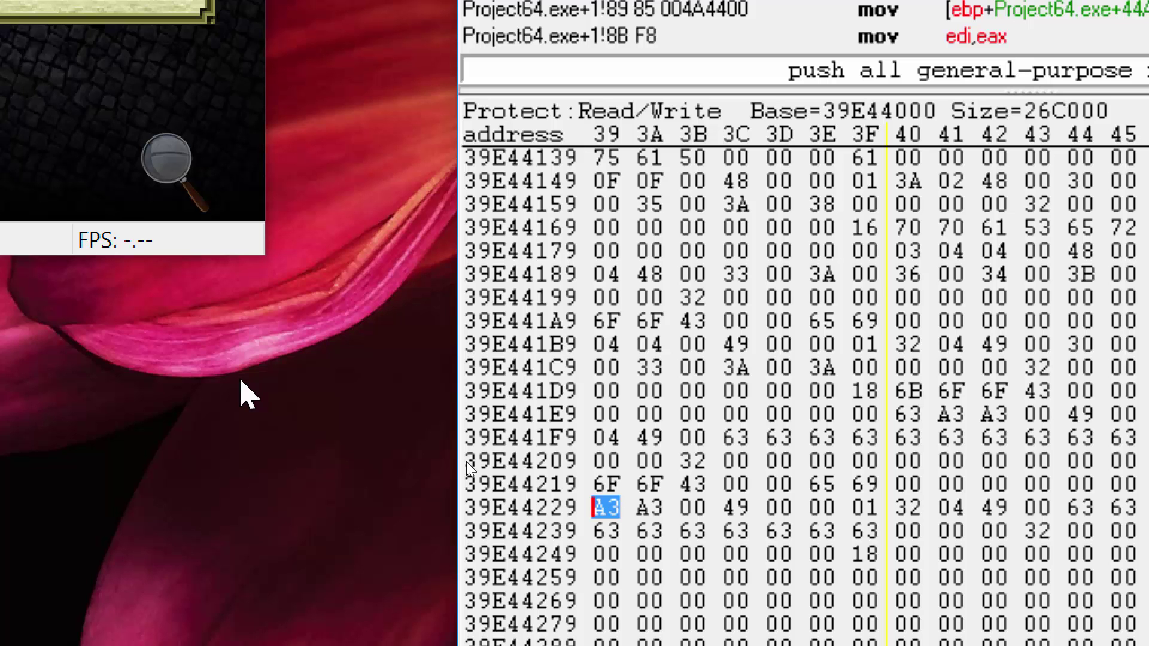
{"action": "type", "text": "2121"}
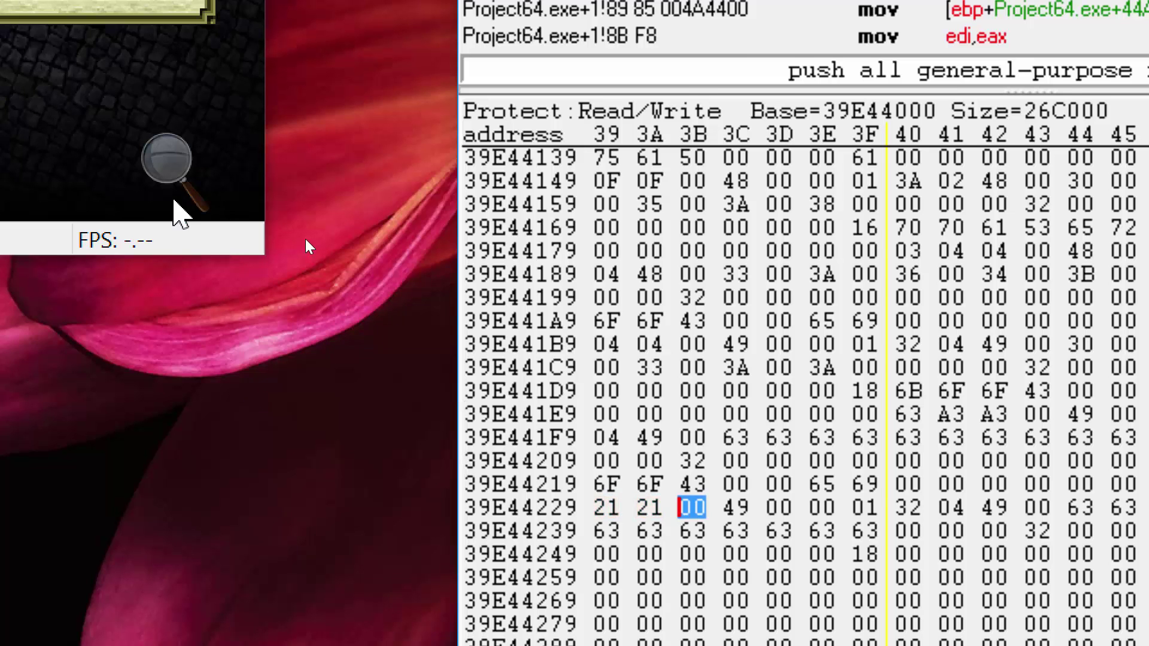
Resume the game, back out to the world map, reopen the unit formation screen and view the second added character
{"action": "type", "text": "c"}
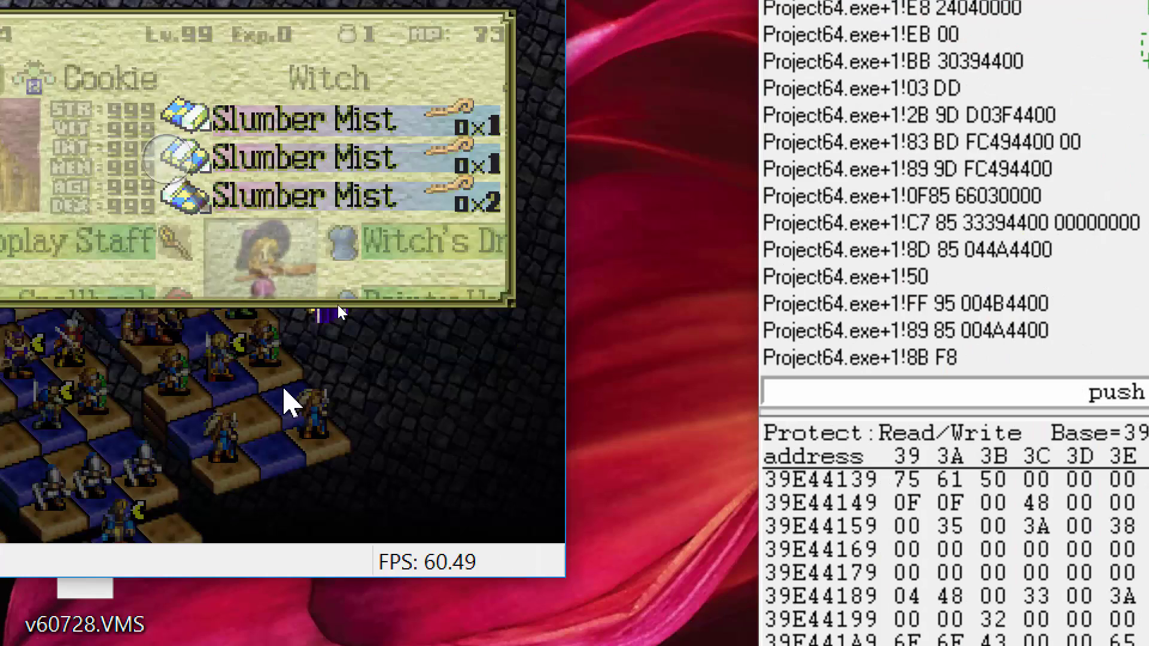
{"action": "type", "text": "cc"}
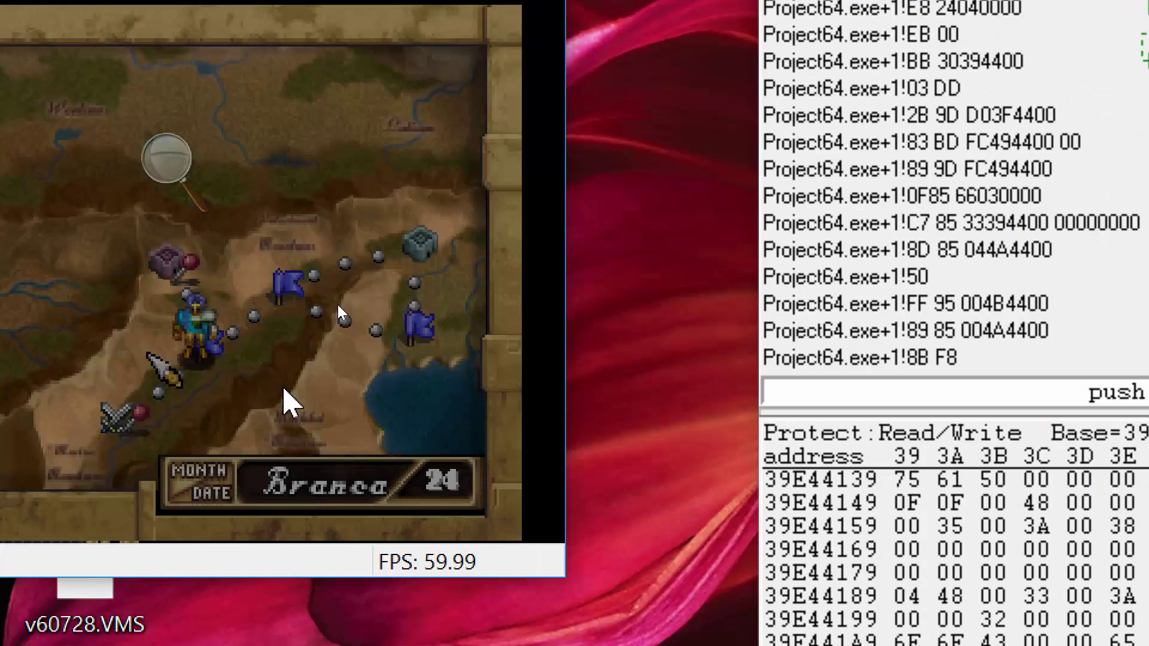
{"action": "type", "text": "cx"}
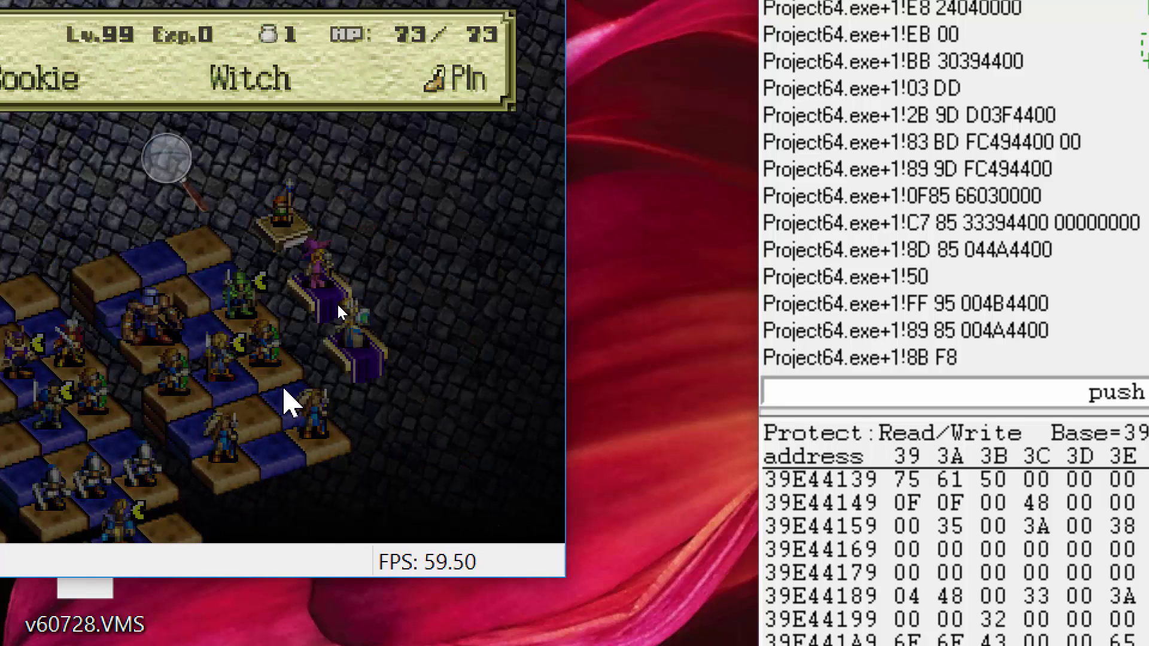
{"action": "type", "text": "x"}
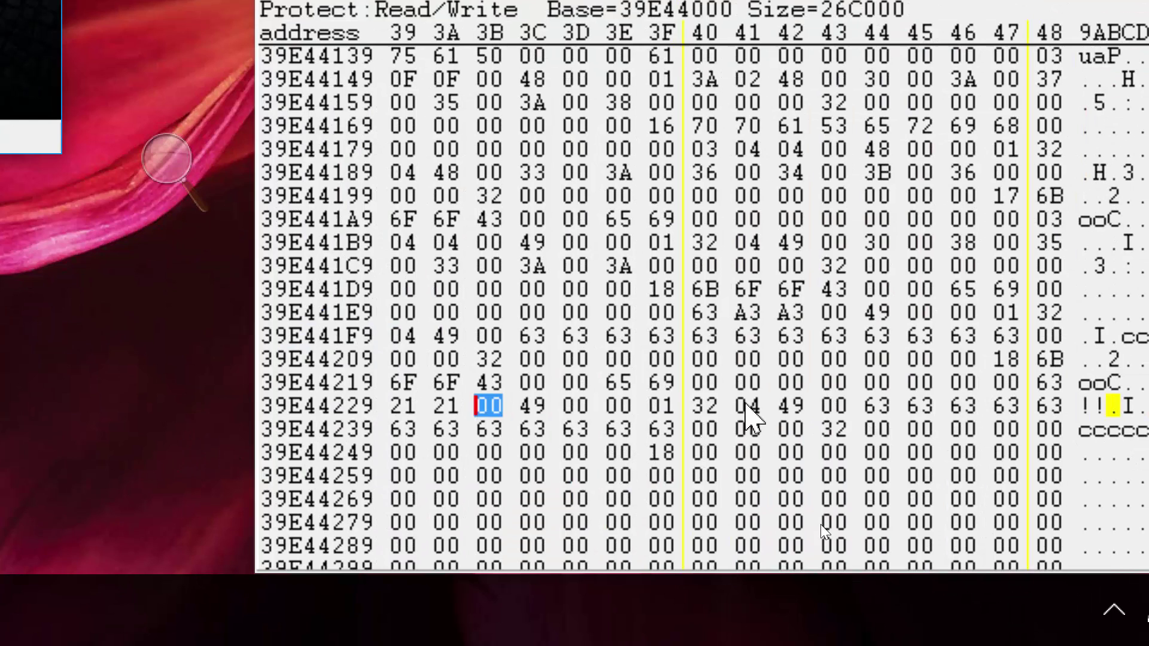
Set the byte after 32 in row 39E44229 of the second added record to 05 and resume the emulation
{"action": "left_click", "coordinate": [747, 406]}
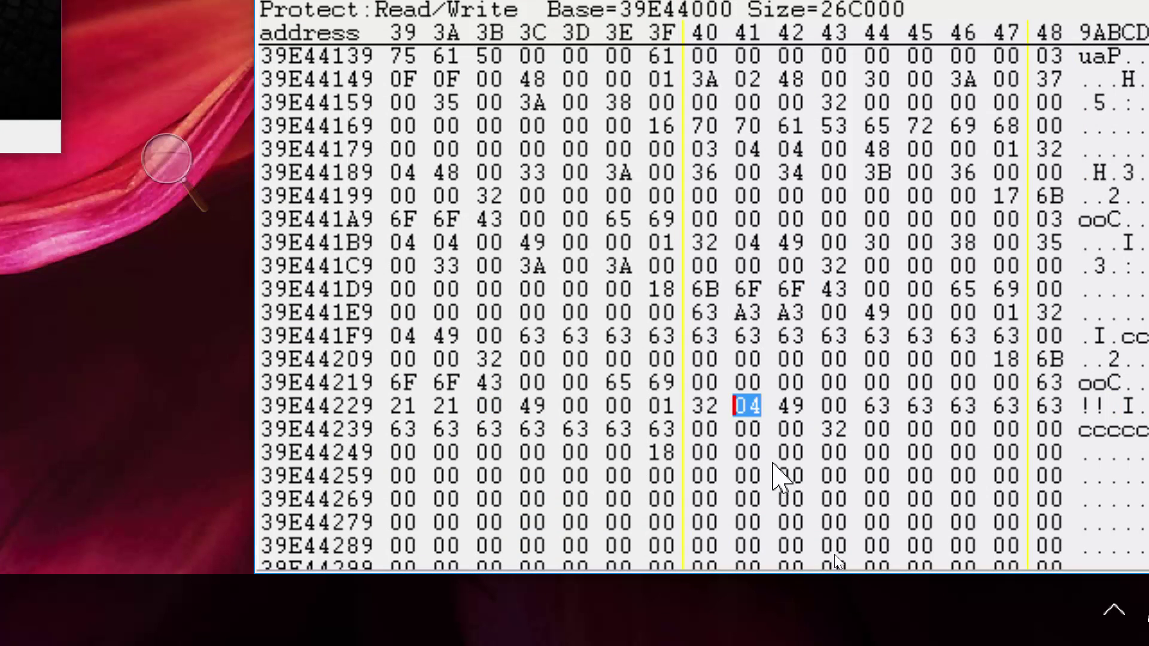
{"action": "type", "text": "05"}
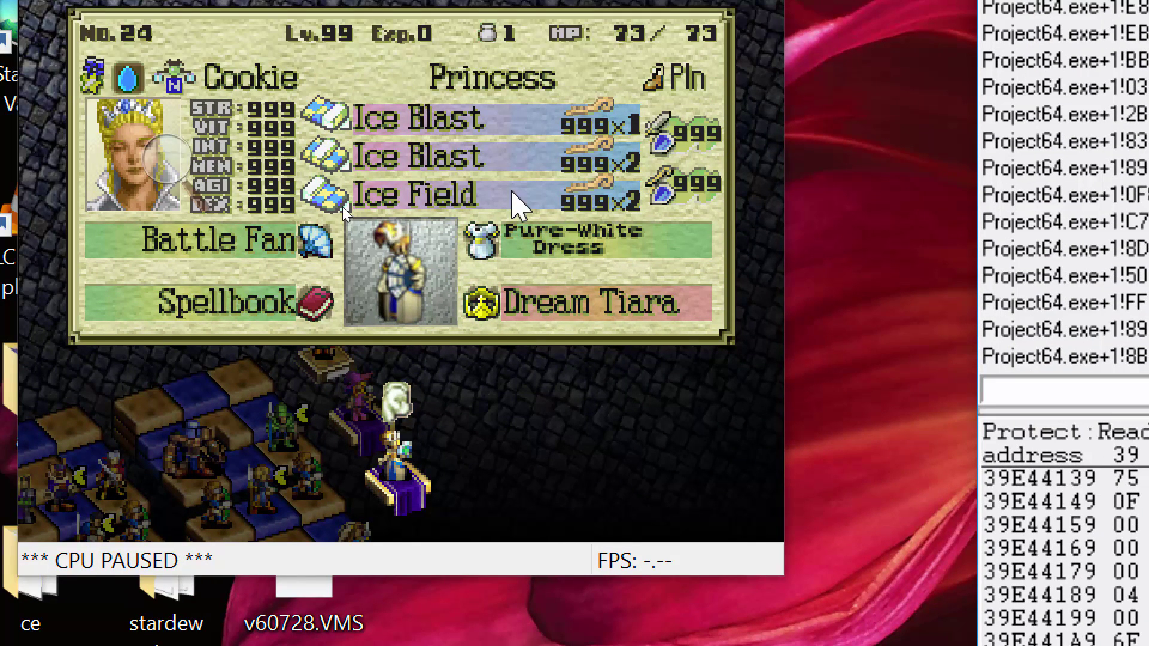
{"action": "key", "text": "F2"}
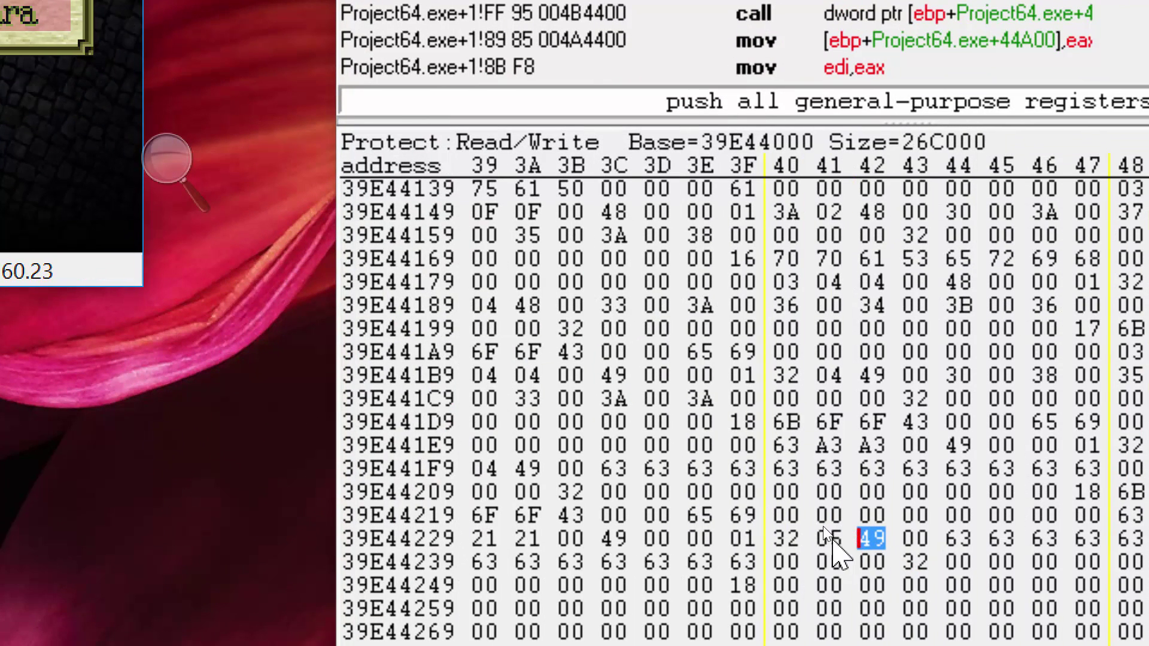
Set the byte after 32 in row 39E44229 of the second added record to 07 and resume the emulation
{"action": "left_click", "coordinate": [827, 538]}
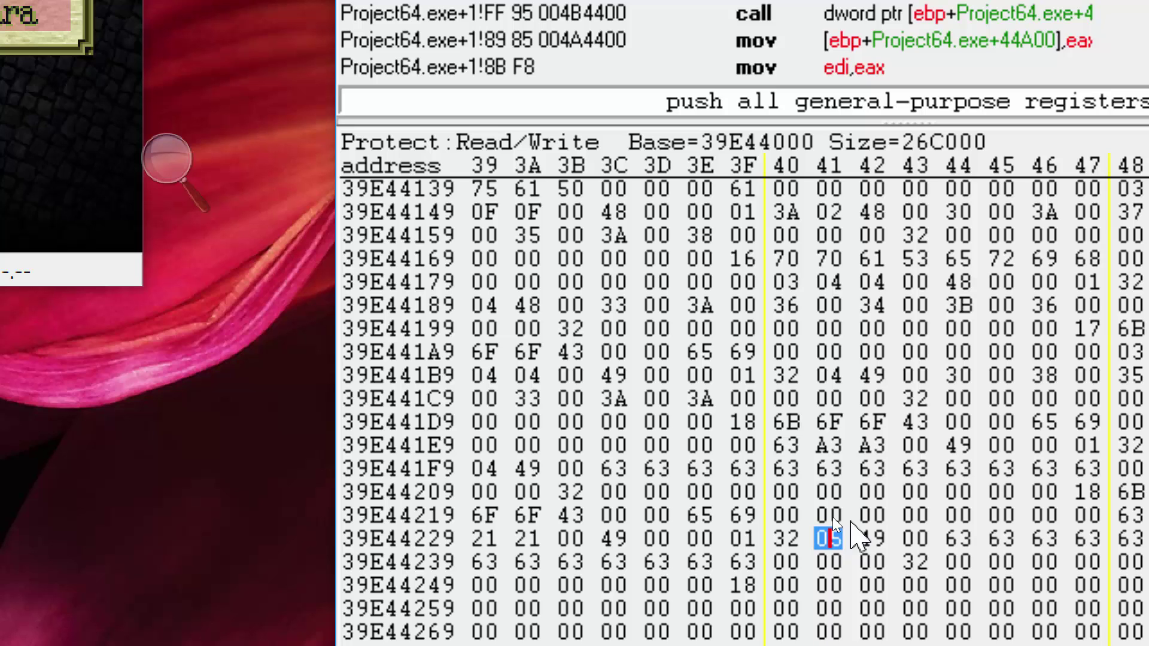
{"action": "type", "text": "7"}
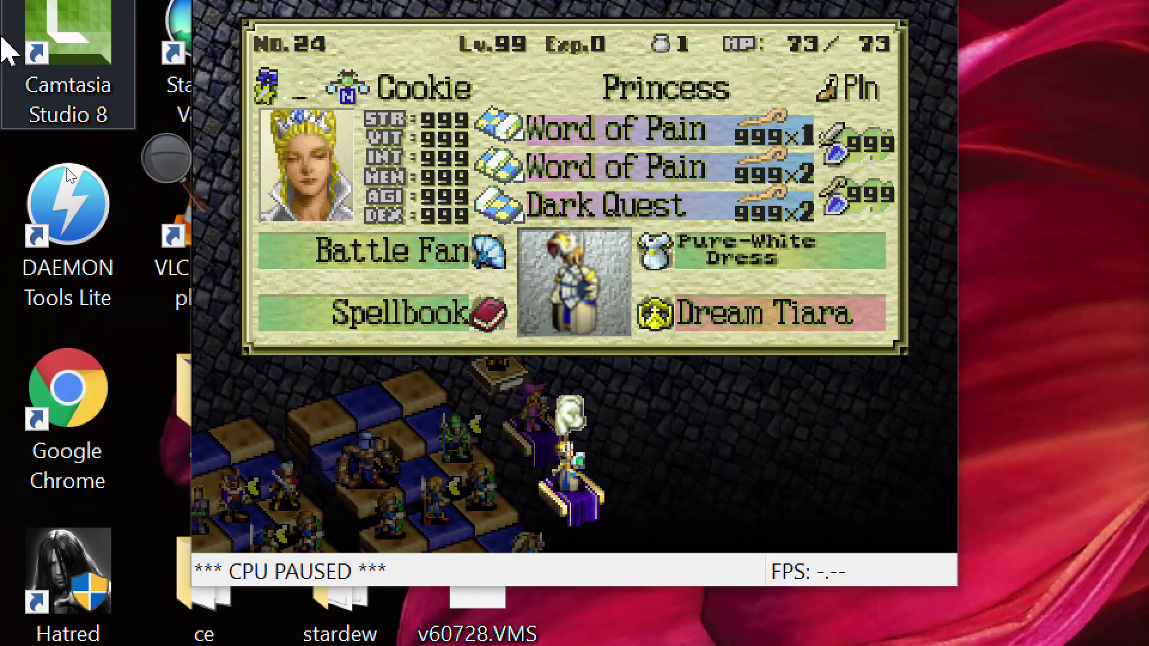
{"action": "left_click", "coordinate": [662, 263]}
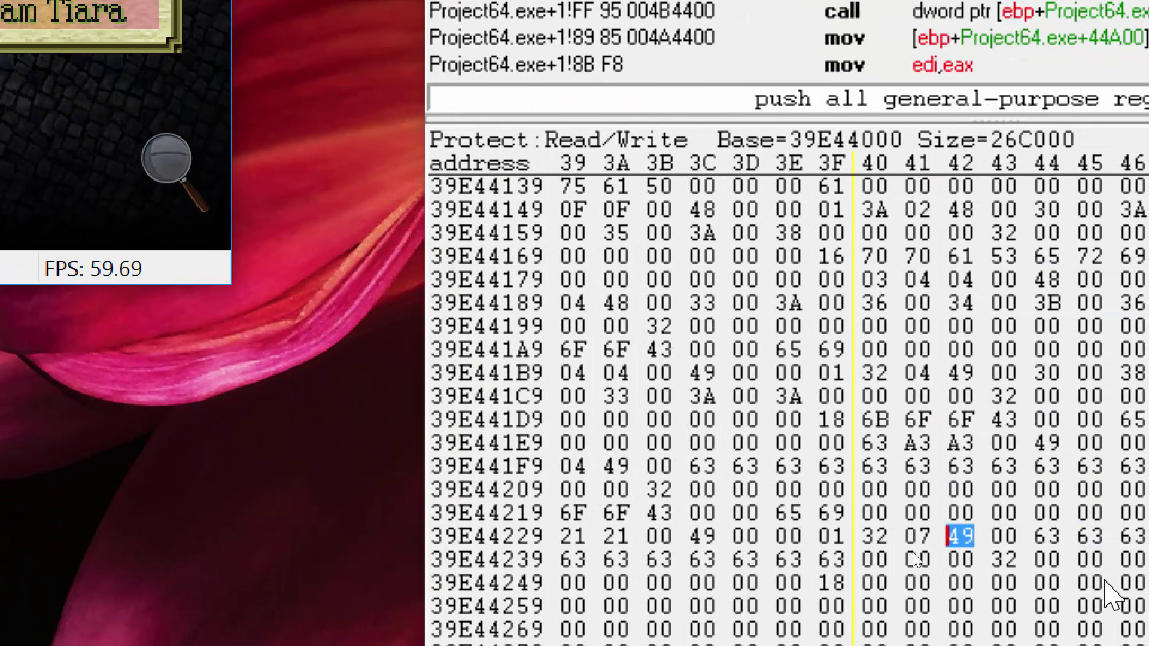
Set the byte after 32 in row 39E44229 to 09 and return to the game with emulation resumed
{"action": "left_click", "coordinate": [917, 536]}
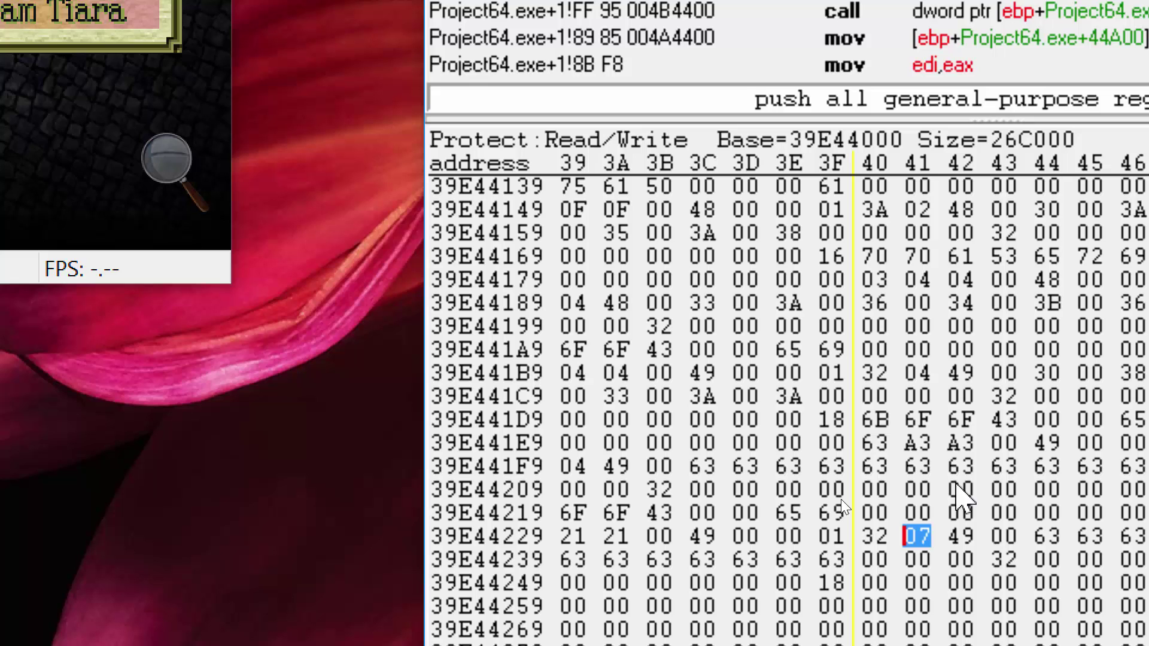
{"action": "type", "text": "09"}
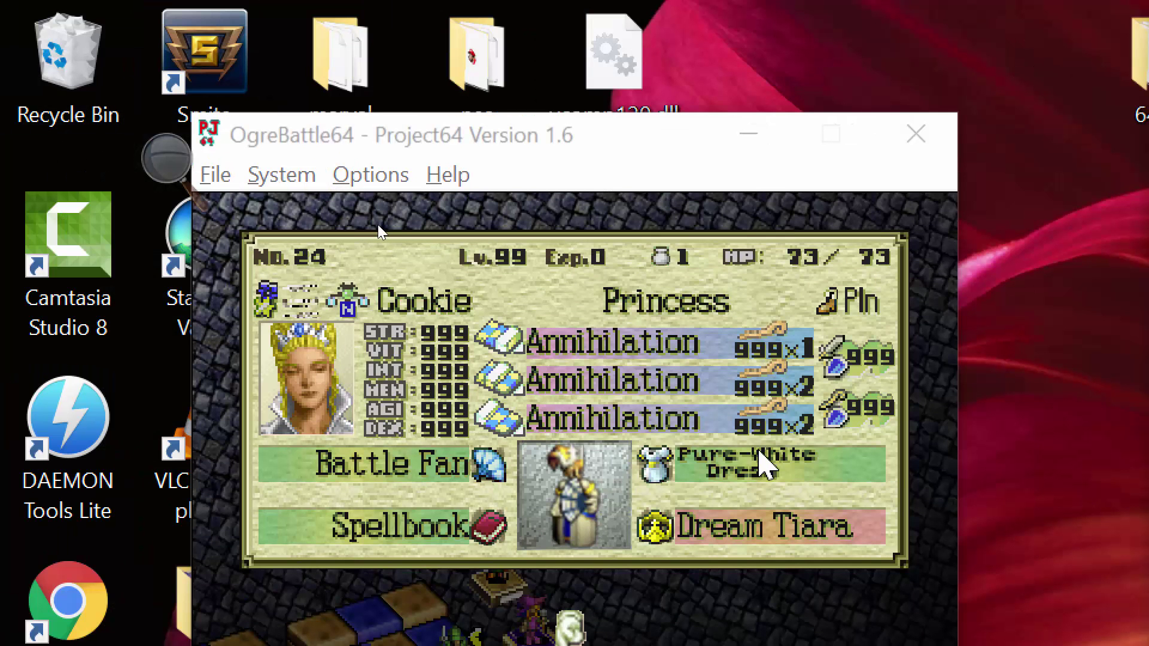
{"action": "left_click", "coordinate": [377, 228]}
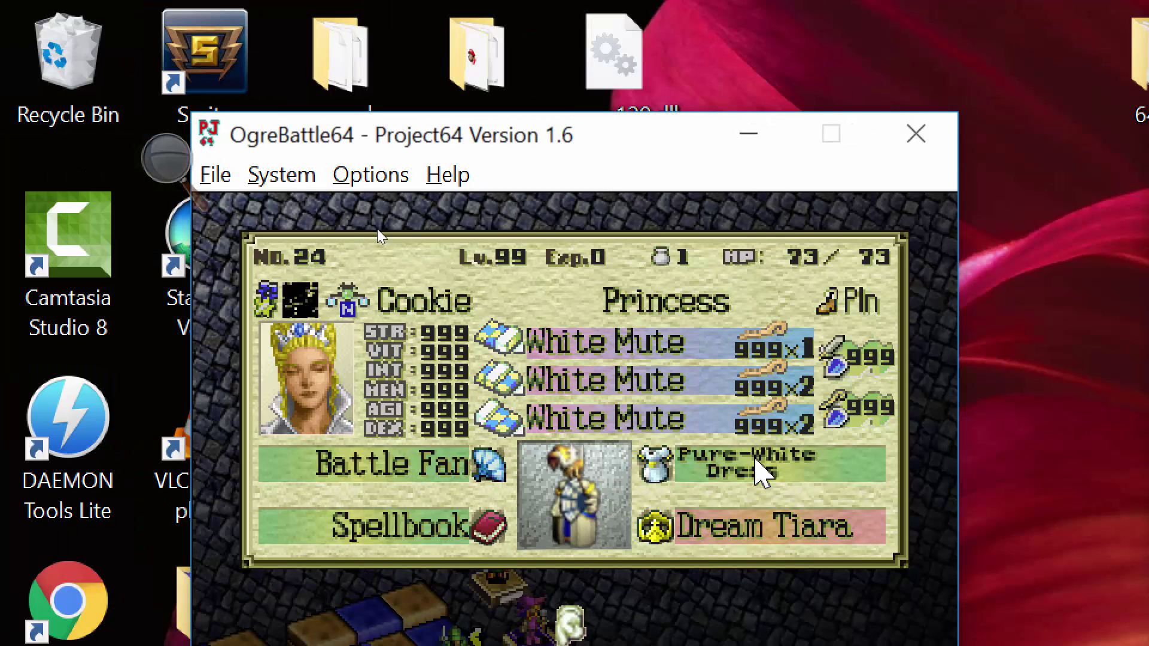
Form a new unit with the added Witch as leader on the centre tile and the added Princess on an adjacent blue tile
{"action": "key", "text": "c"}
{"action": "key", "text": "x"}
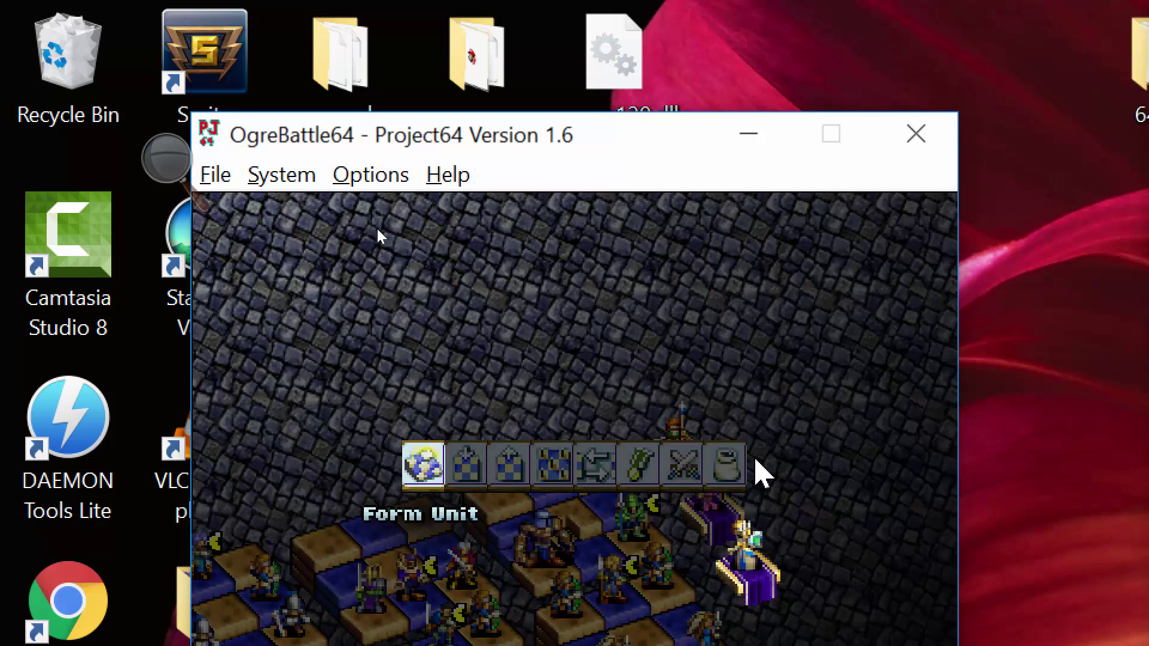
{"action": "key", "text": "x"}
{"action": "key", "text": "x"}
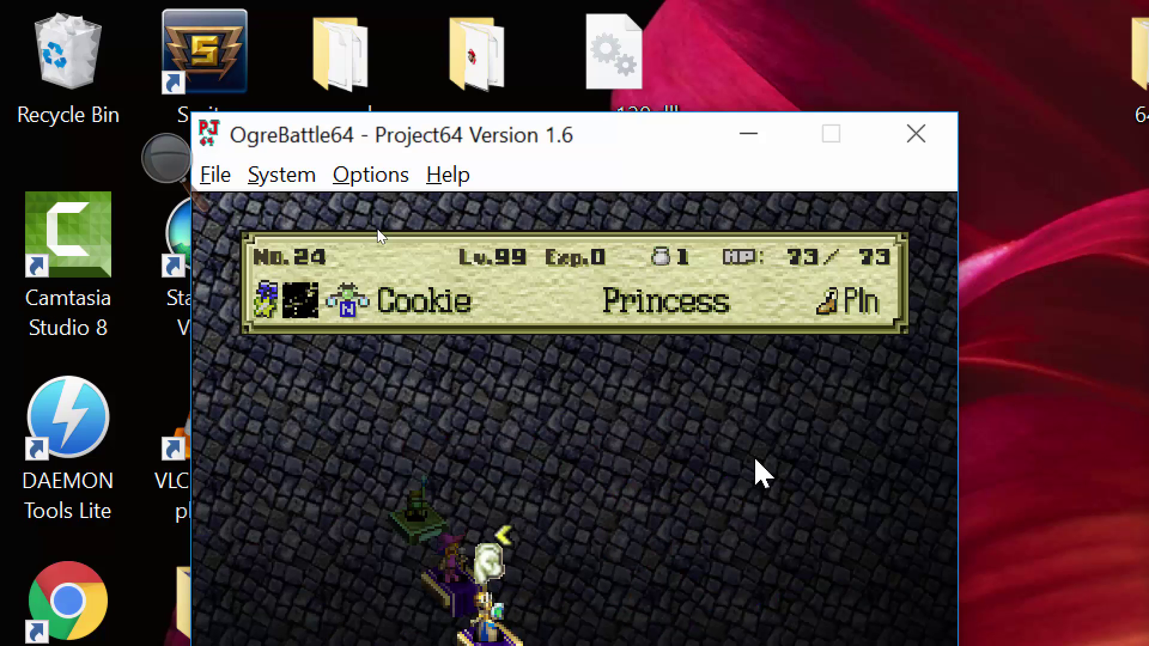
{"action": "key", "text": "x"}
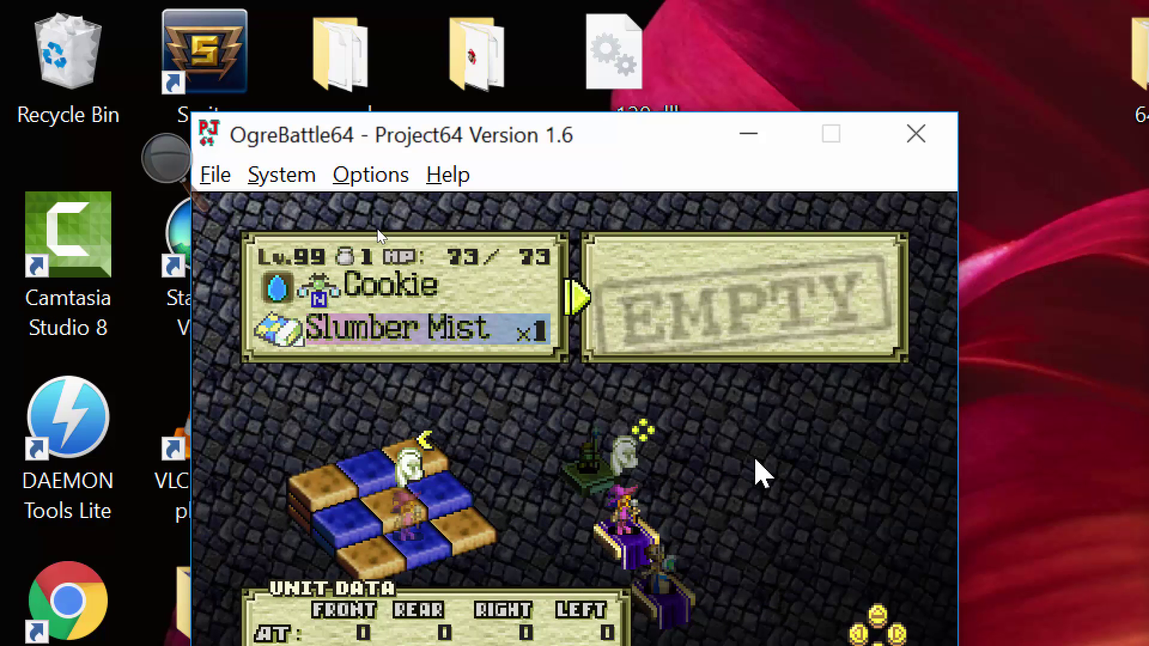
{"action": "key", "text": "c"}
{"action": "key", "text": "x"}
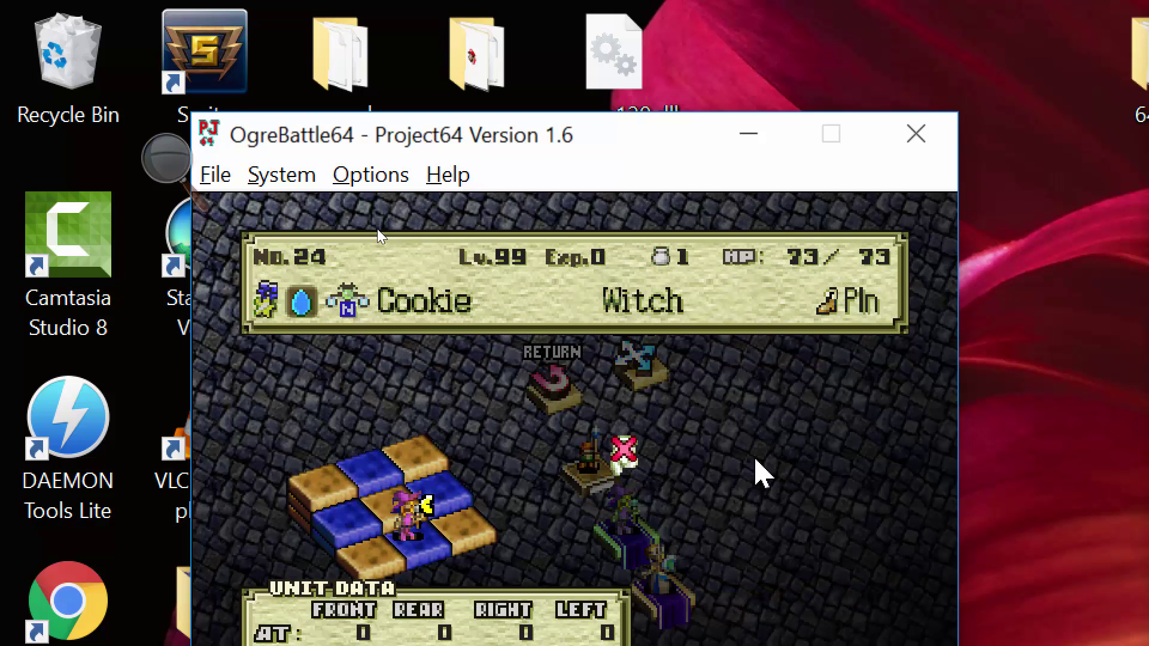
{"action": "key", "text": "x"}
{"action": "key", "text": "c"}
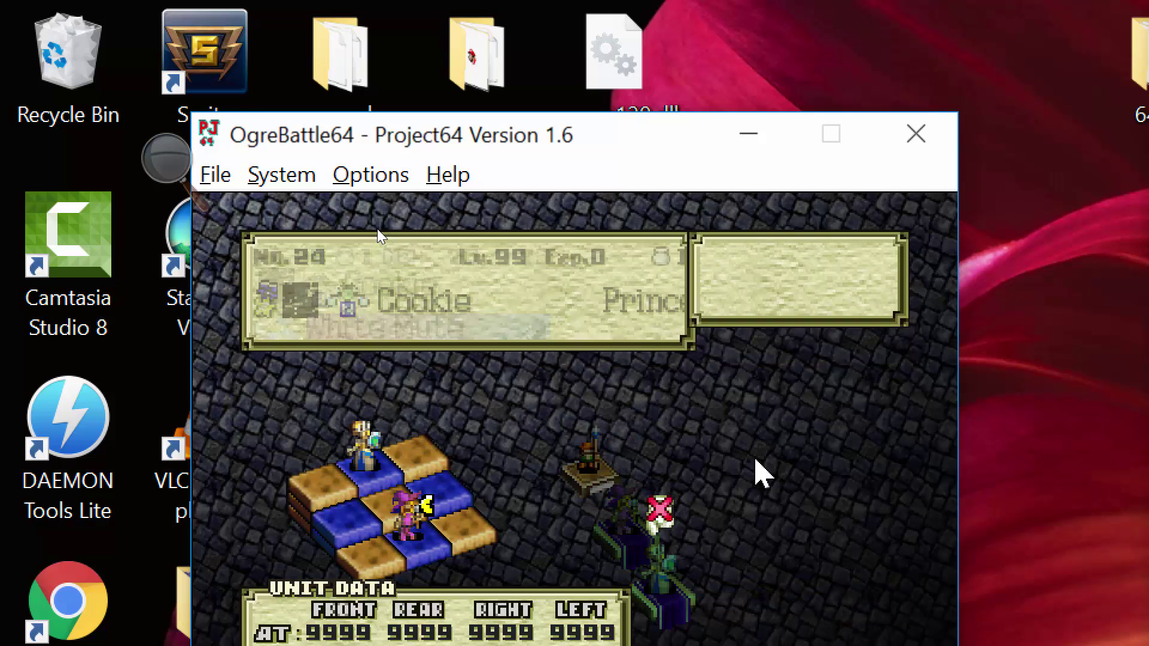
{"action": "key", "text": "c"}
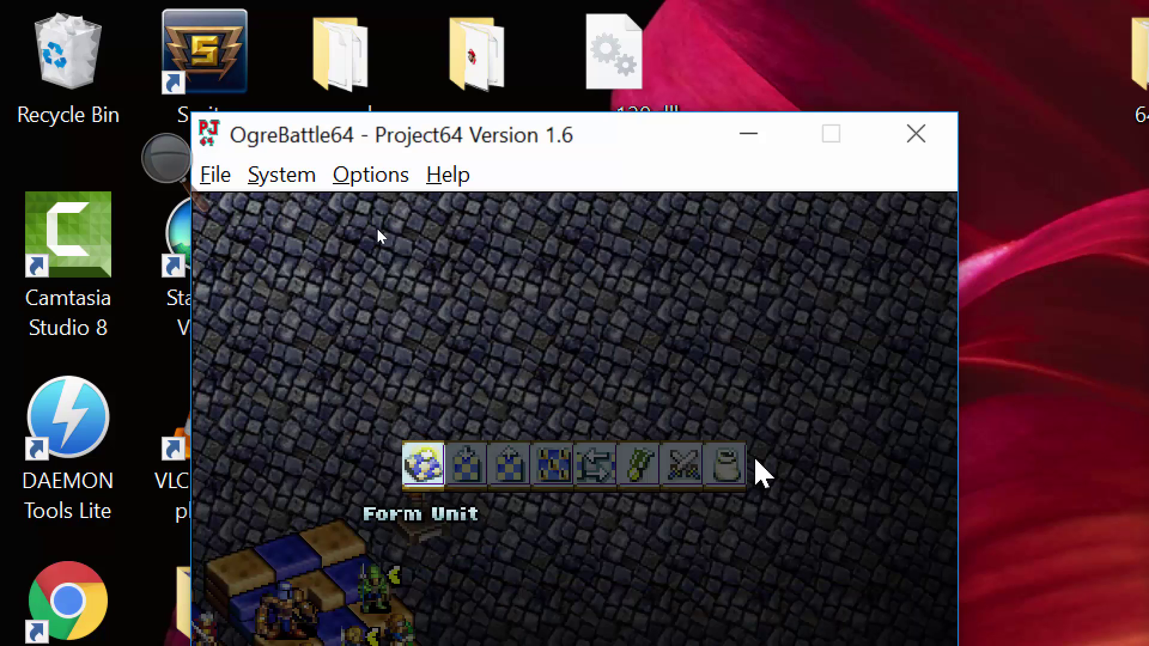
Leave the unit formation screen and return to the world map
{"action": "key", "text": "c"}
{"action": "key", "text": "Up"}
{"action": "key", "text": "Up"}
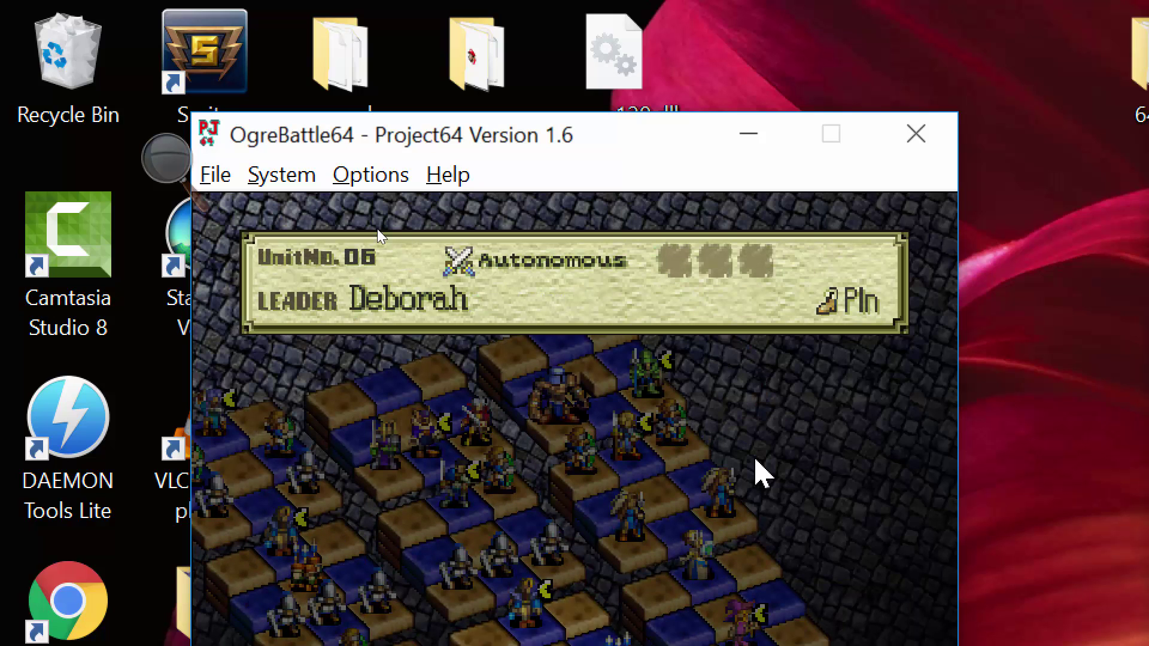
{"action": "key", "text": "c"}
{"action": "key", "text": "Left"}
{"action": "key", "text": "x"}
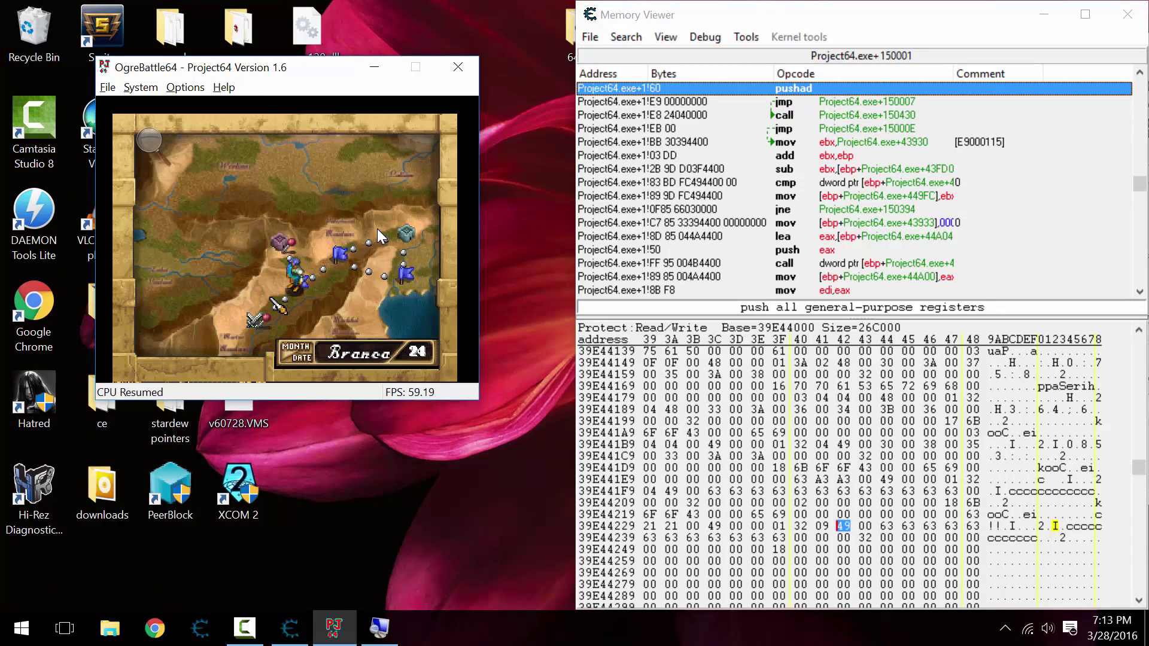
Enter the next mission from the world map, end the briefing and skip through the dialogue to the mission start
{"action": "key", "text": "Down"}
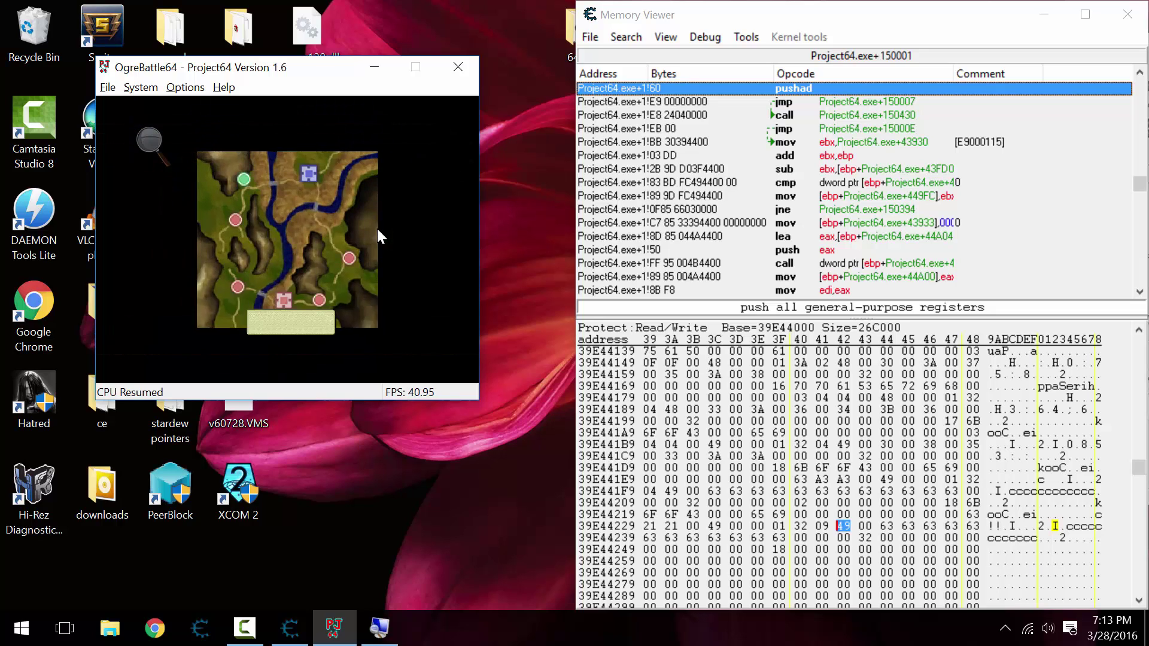
{"action": "key", "text": "x"}
{"action": "key", "text": "x"}
{"action": "key", "text": "x"}
{"action": "key", "text": "x"}
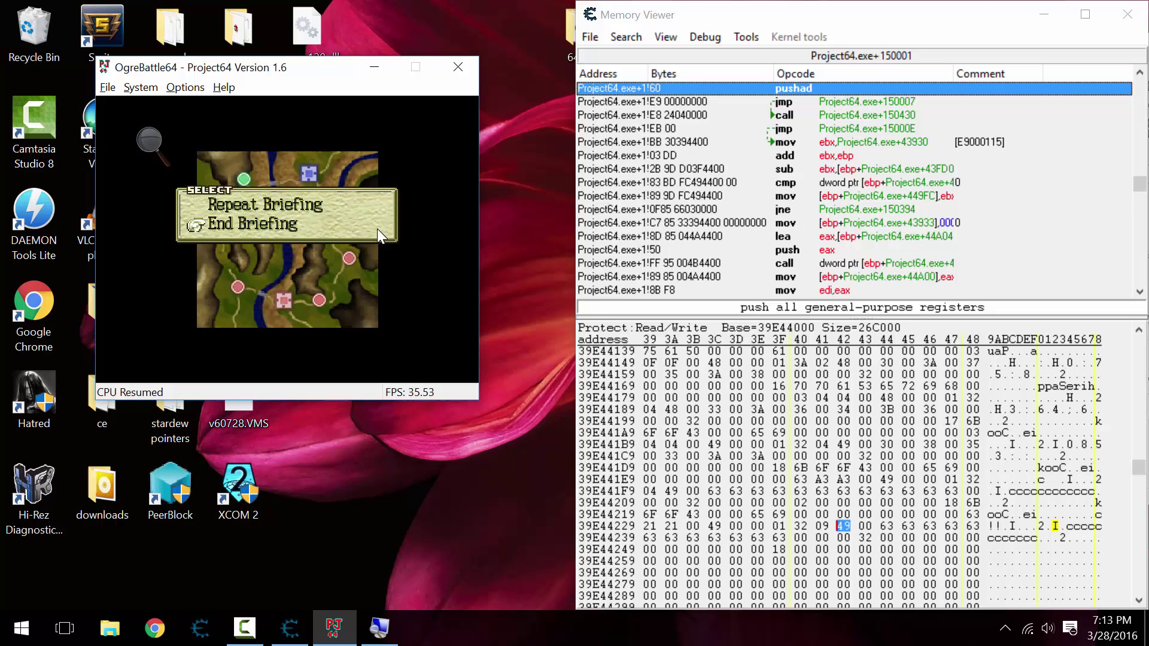
{"action": "key", "text": "x"}
{"action": "key", "text": "x"}
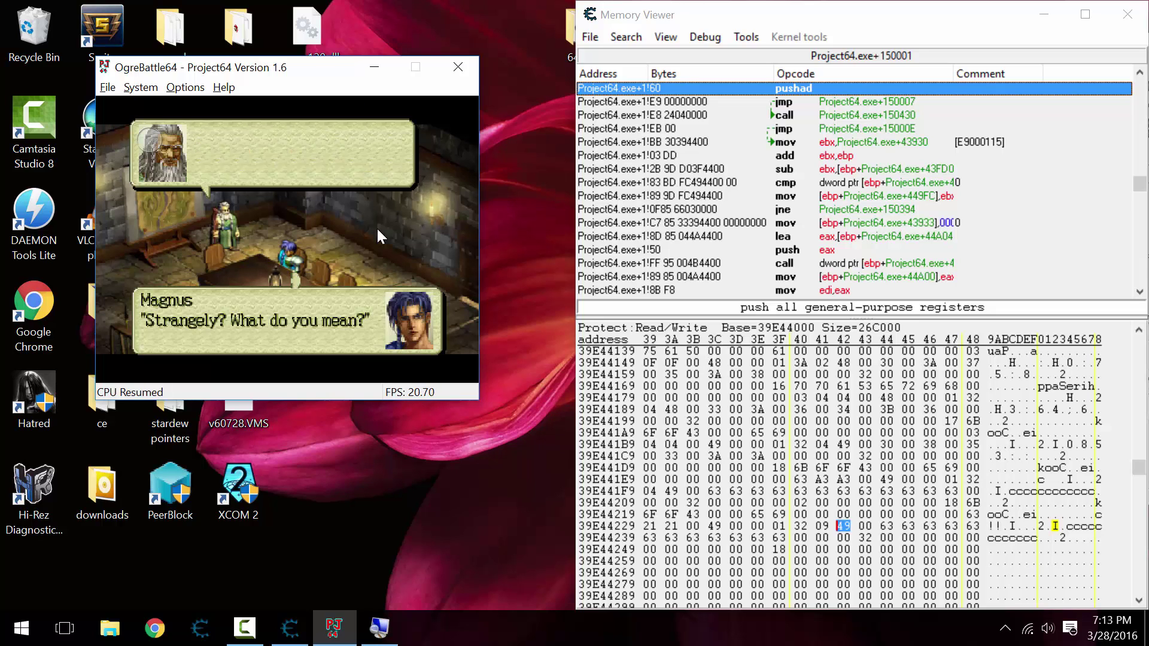
{"action": "key", "text": "x"}
{"action": "key", "text": "x"}
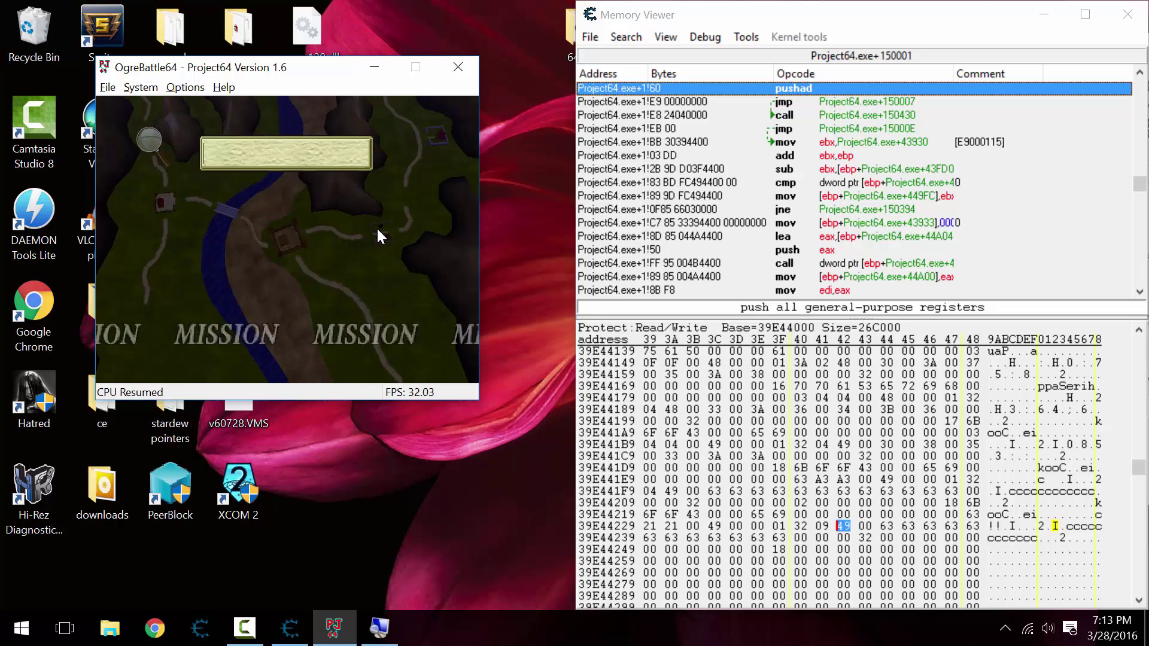
{"action": "key", "text": "x"}
{"action": "key", "text": "x"}
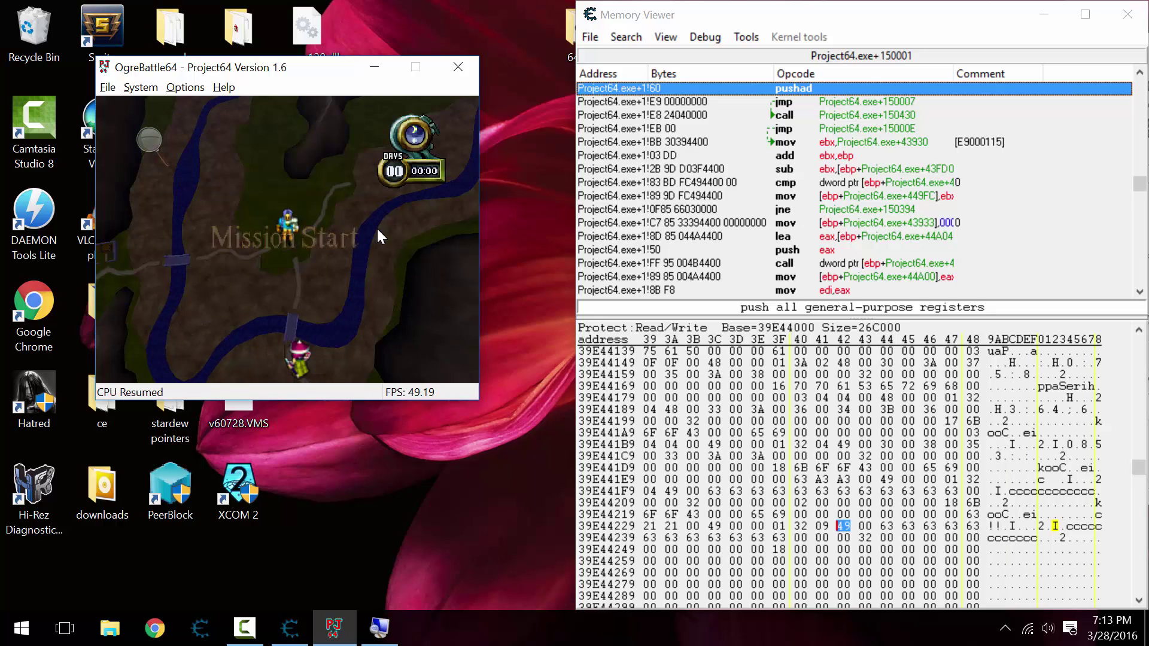
Deploy unit No. 9, the unit of added characters, from the friendly unit list
{"action": "key", "text": "x"}
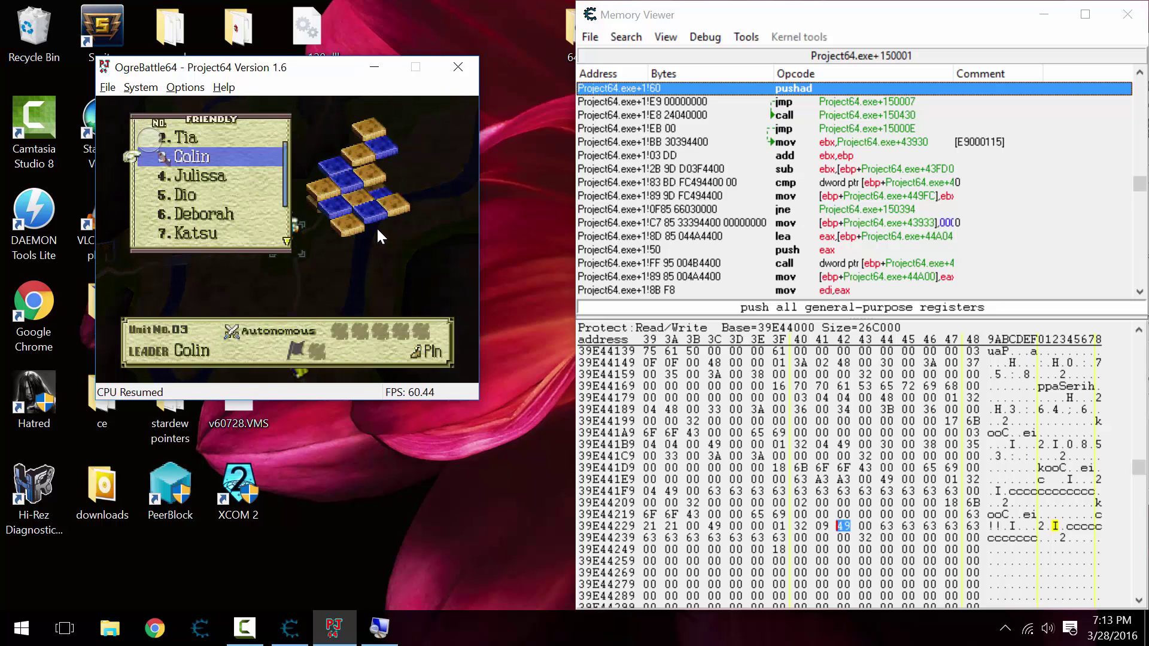
{"action": "key", "text": "Down"}
{"action": "key", "text": "Down"}
{"action": "key", "text": "Down"}
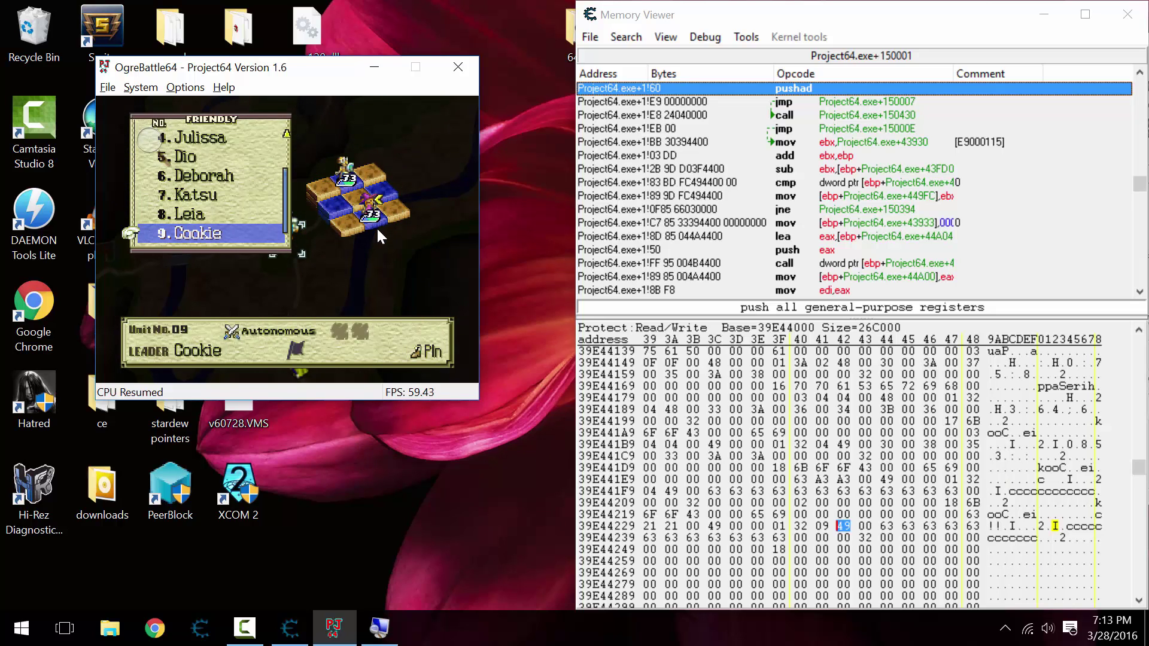
{"action": "key", "text": "x"}
{"action": "key", "text": "x"}
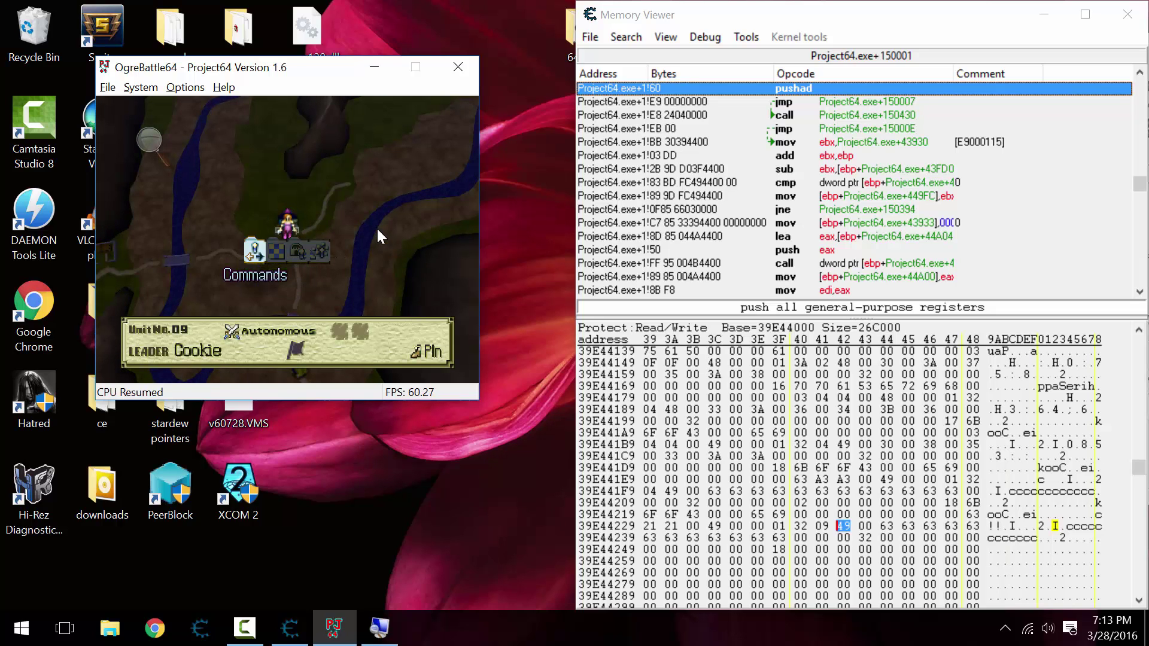
Order the deployed unit to march through two Barrens waypoints to Fort Crenel
{"action": "key", "text": "x"}
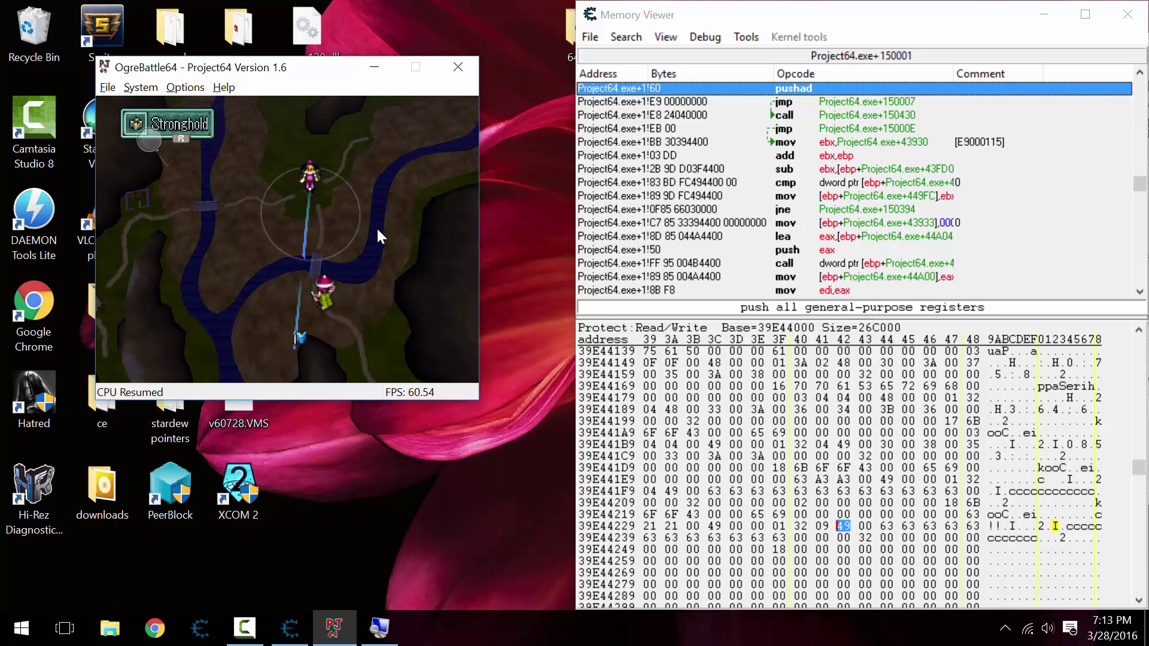
{"action": "key", "text": "x"}
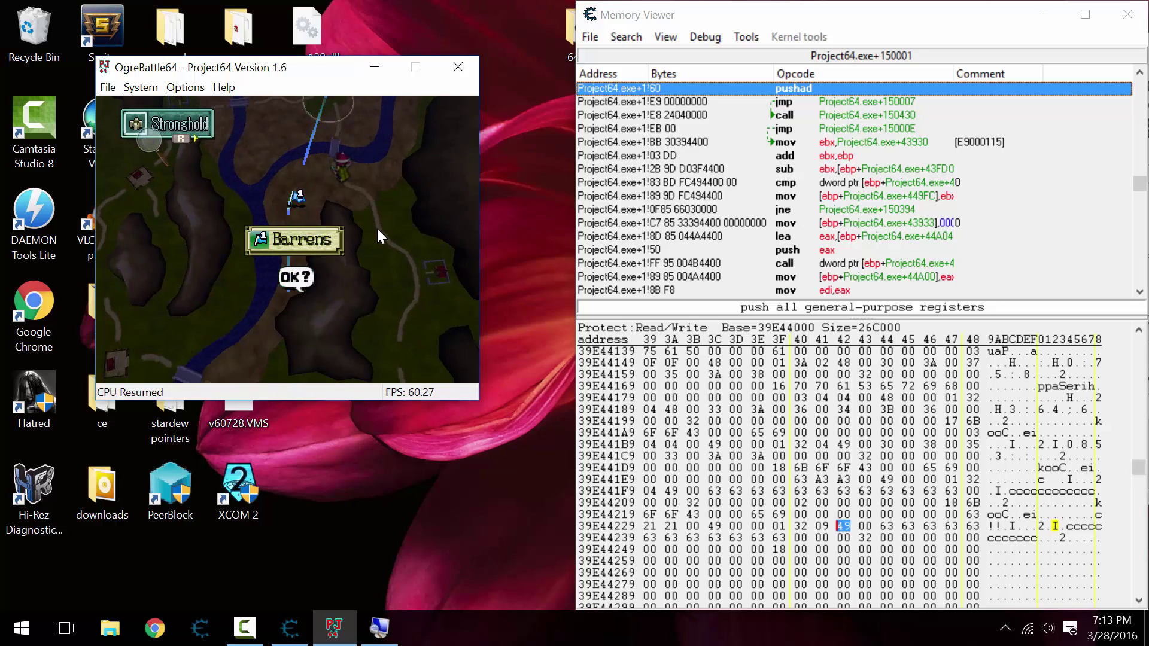
{"action": "key", "text": "x"}
{"action": "key", "text": "x"}
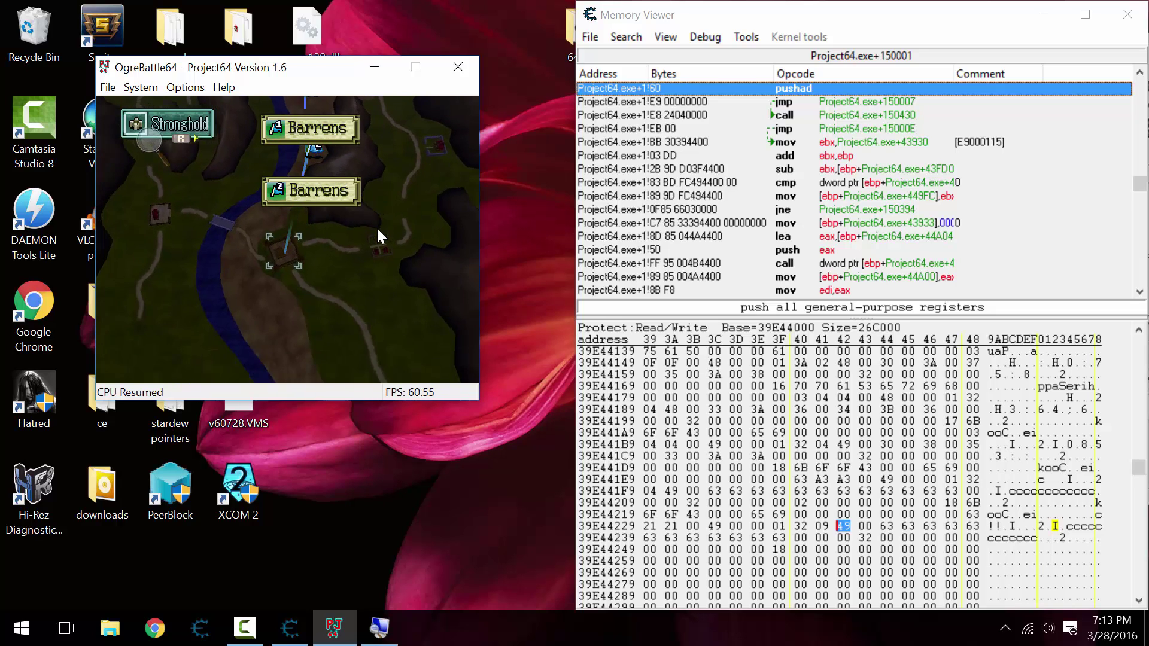
{"action": "key", "text": "x"}
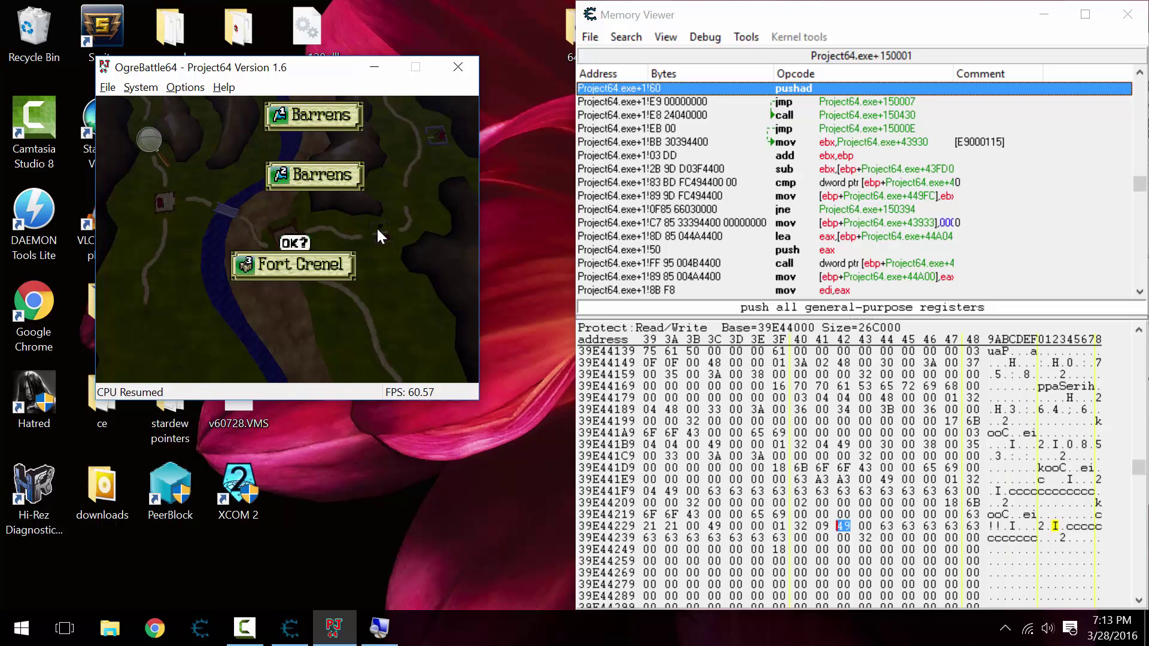